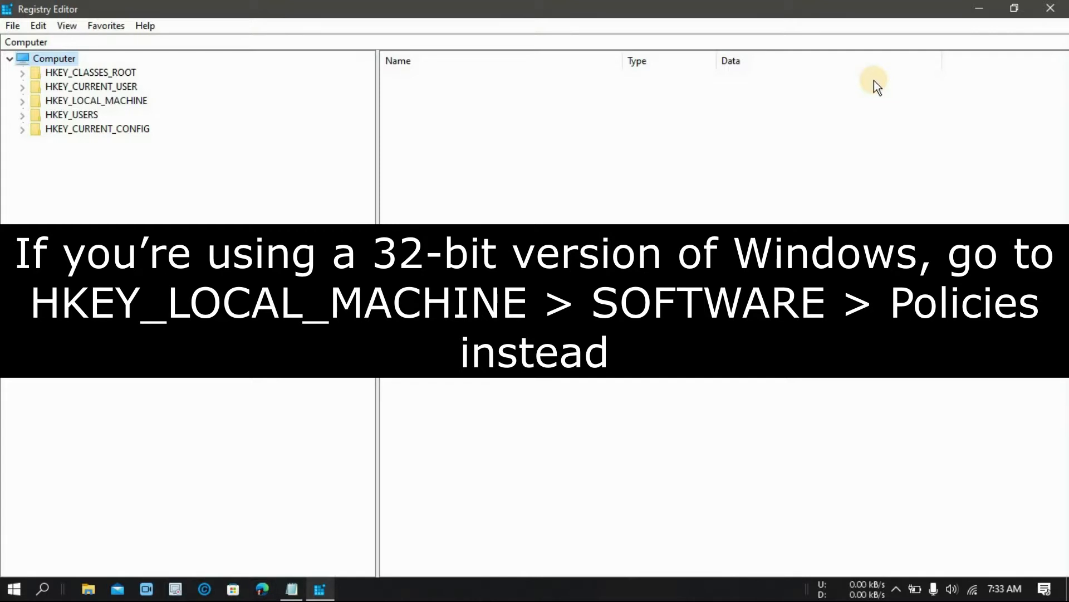
Step: Expand the registry tree to the subkeys of HKEY_LOCAL_MACHINE\SOFTWARE\WOW6432Node\Policies\Google\Chrome
left_click(19, 99)
left_click(34, 169)
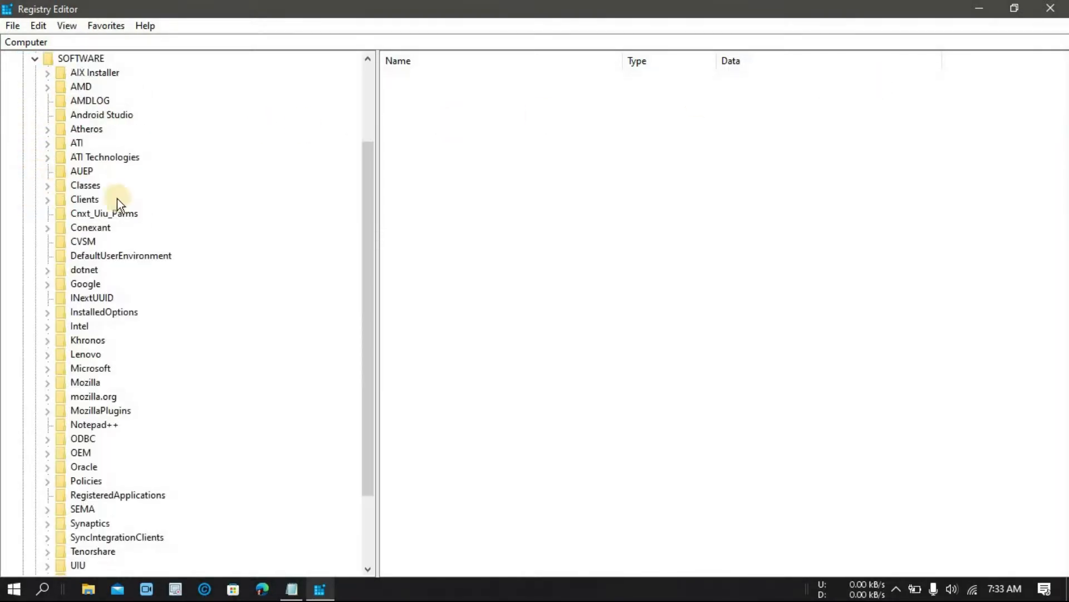
scroll(361, 287, "down", 3)
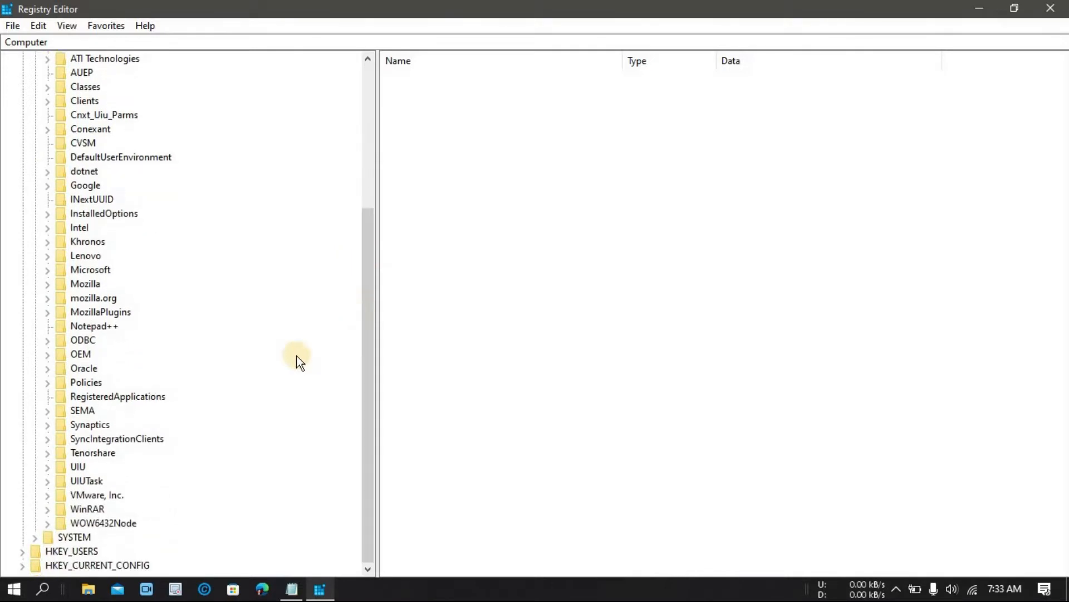
left_click(49, 524)
left_click(61, 498)
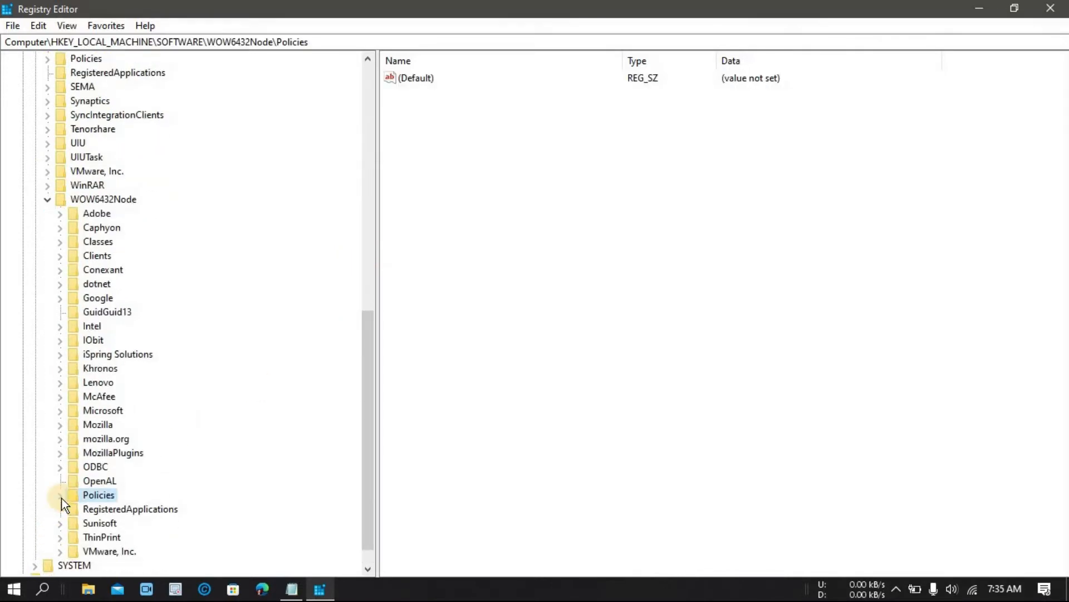
left_click(61, 498)
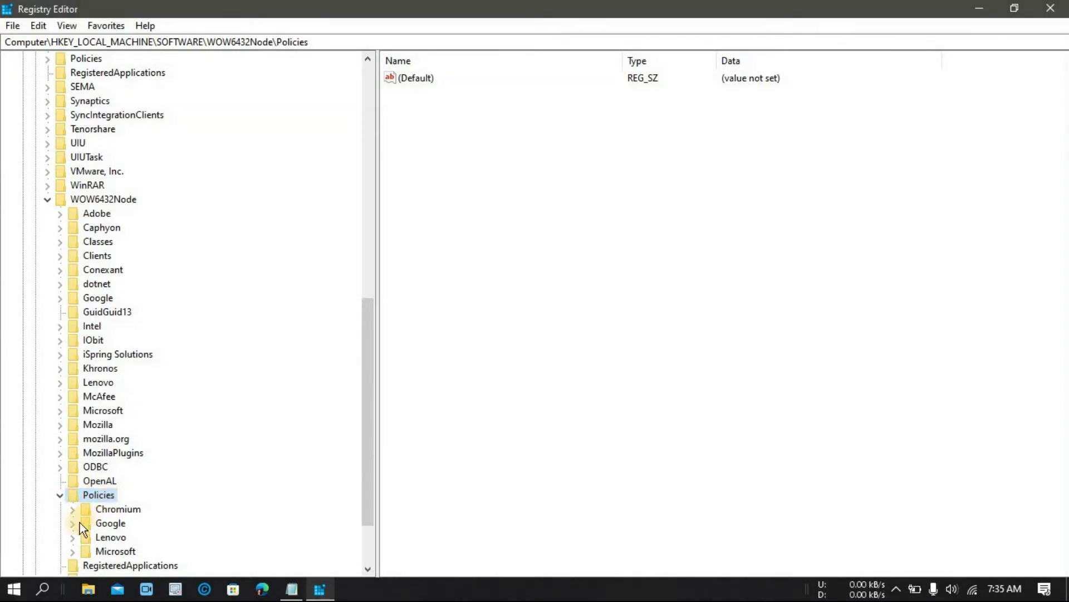
left_click(72, 527)
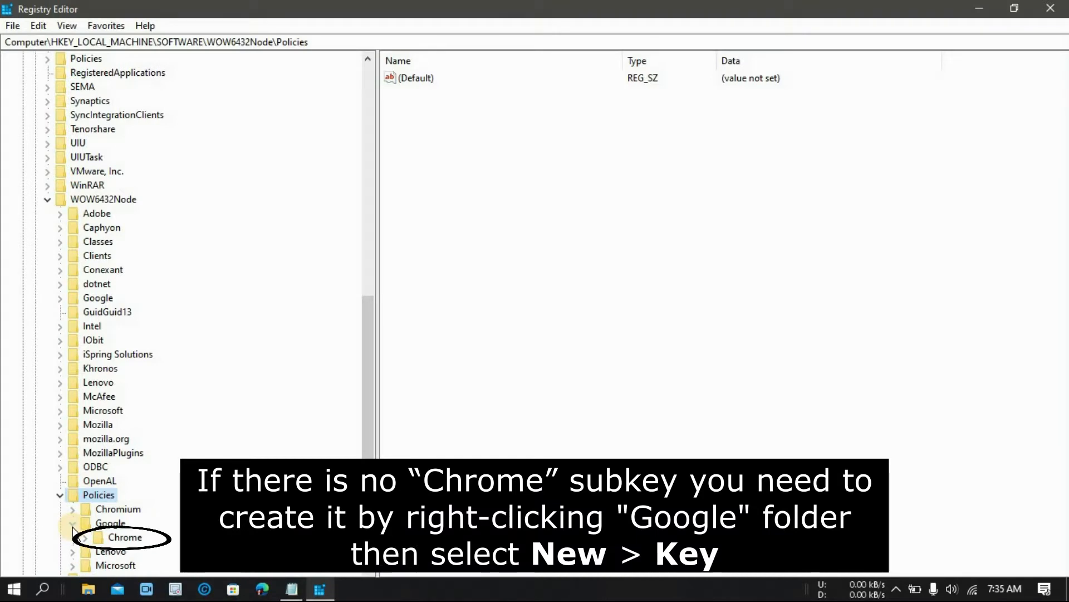
left_click(85, 537)
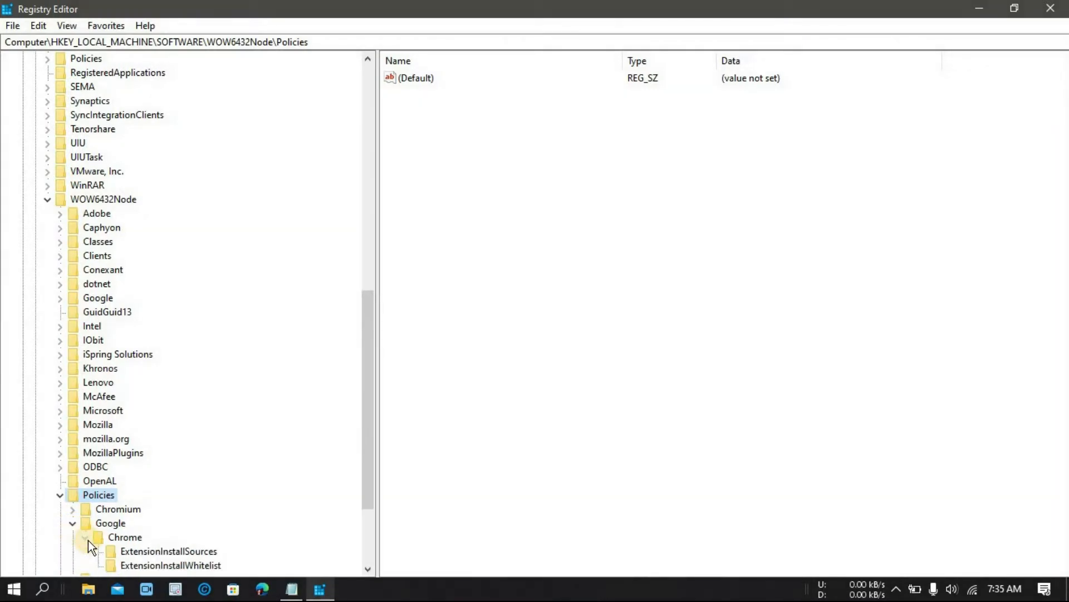
Step: Create a new key named ExtensionInstallBlocklist under the Policies\Google\Chrome key
left_click_drag(373, 468, 369, 503)
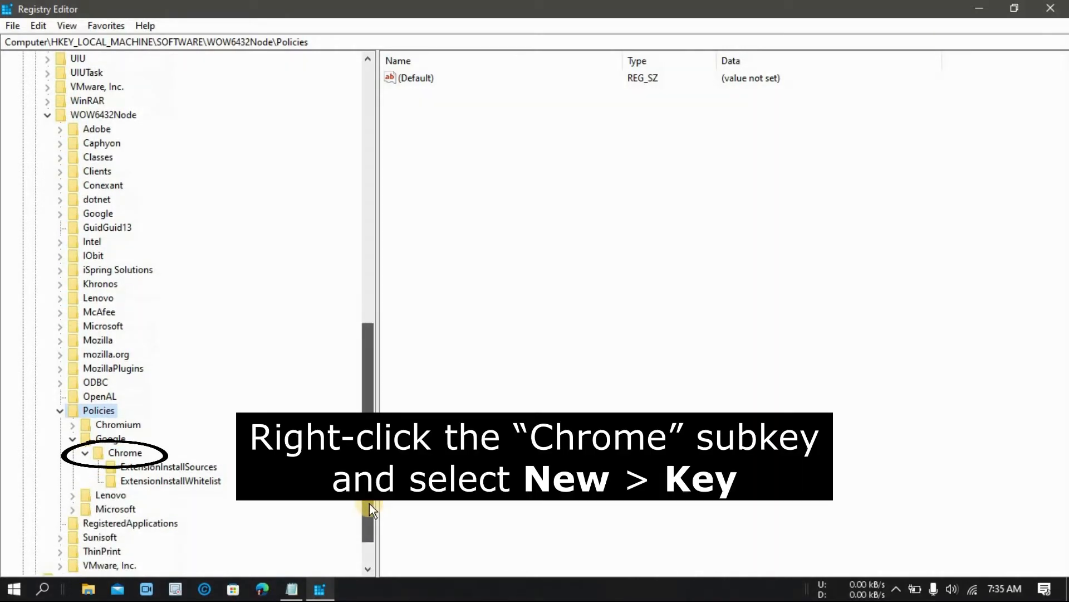
right_click(139, 453)
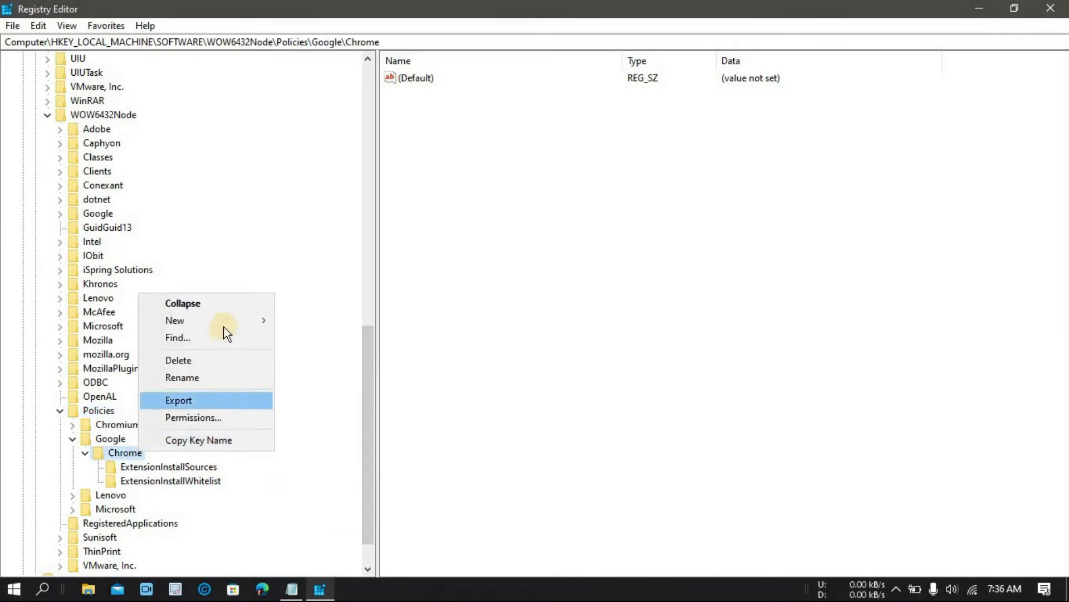
mouse_move(229, 321)
left_click(310, 321)
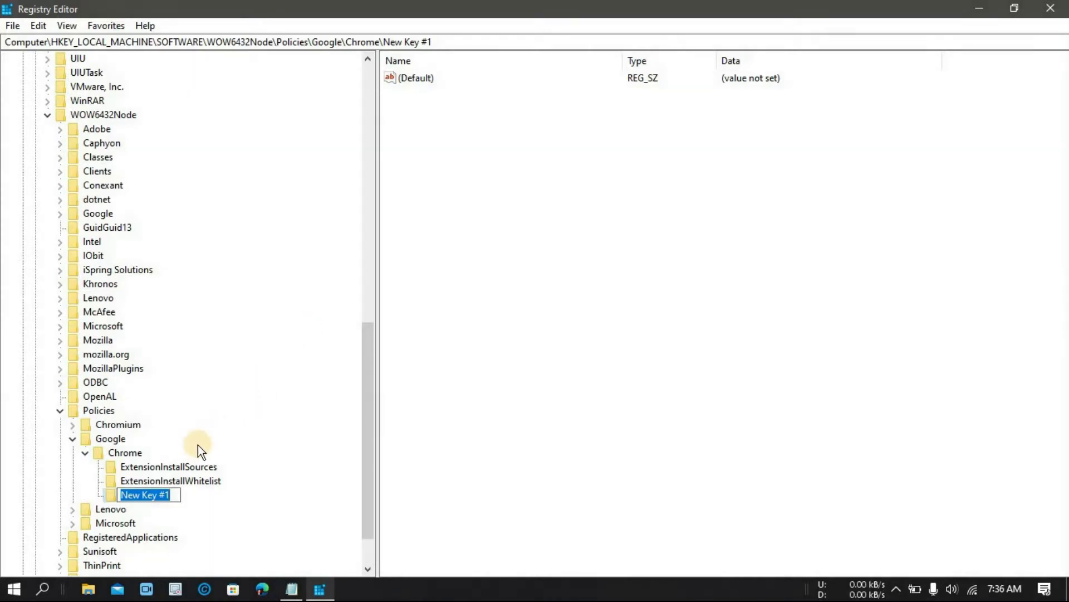
type("Extensi")
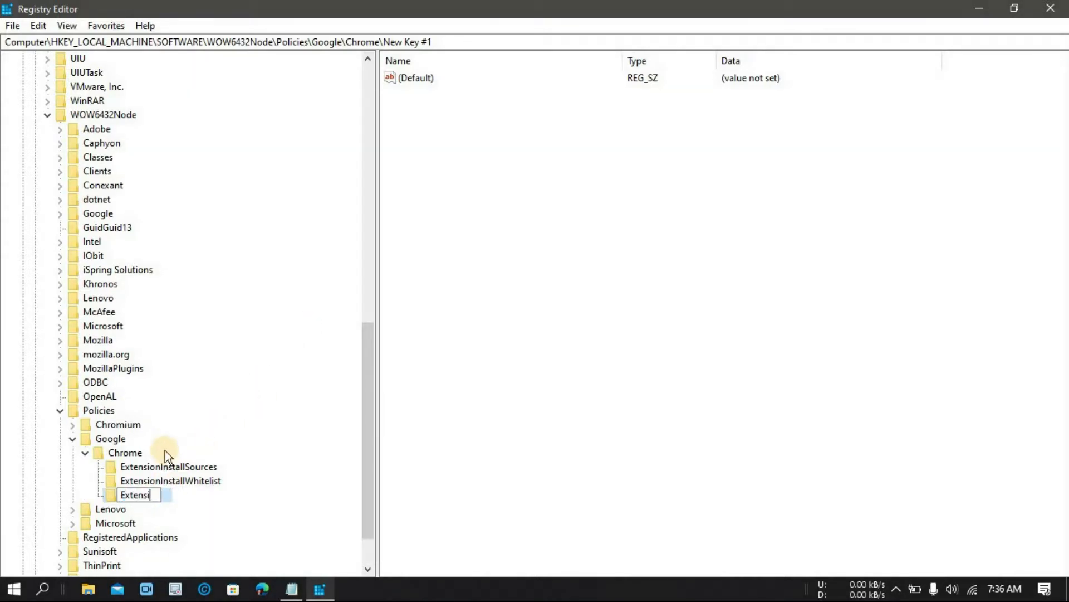
type("onInstallBlo")
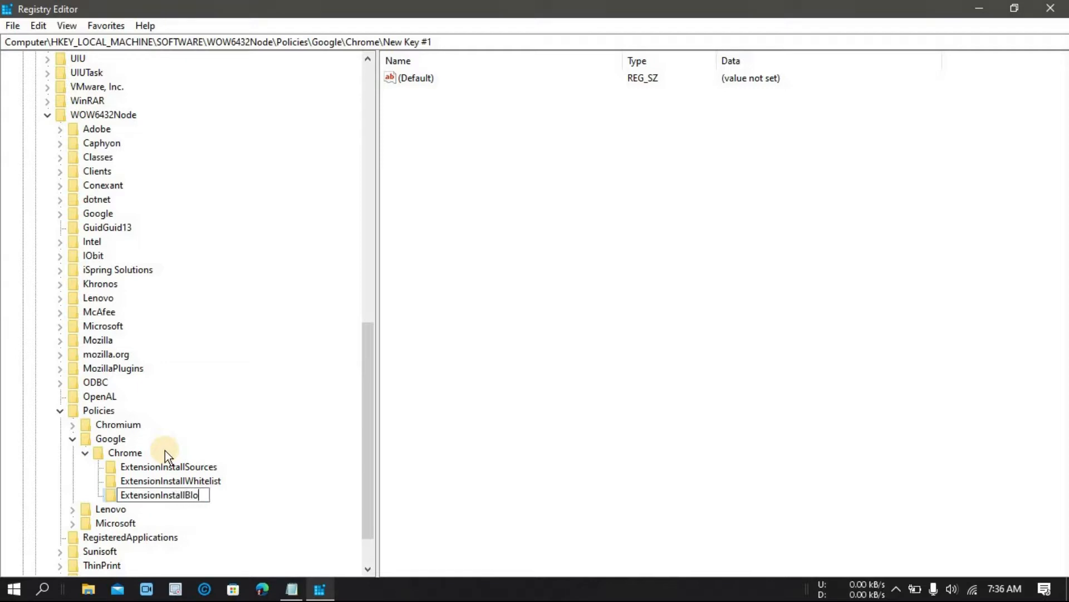
type("cklist")
key("Return")
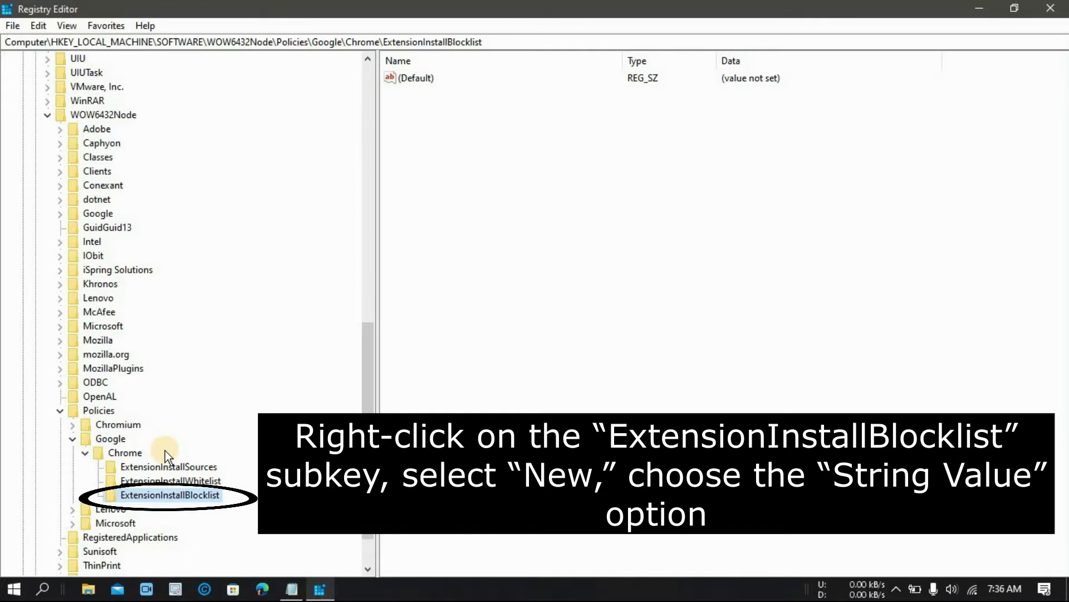
Step: Add a string value named 1 to the ExtensionInstallBlocklist key and set its value data to *
right_click(154, 494)
mouse_move(249, 363)
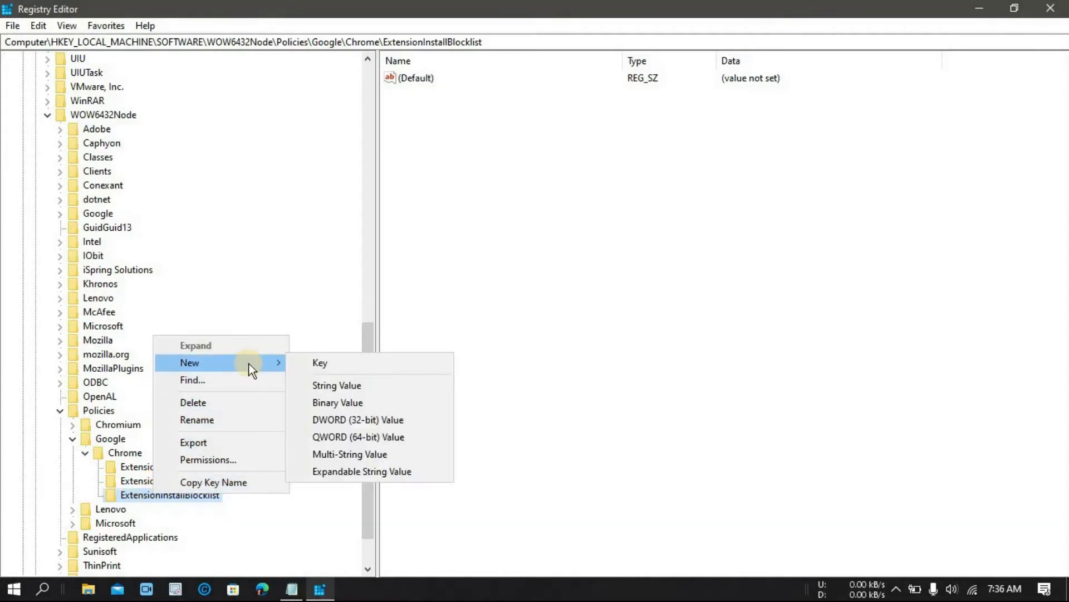
left_click(326, 382)
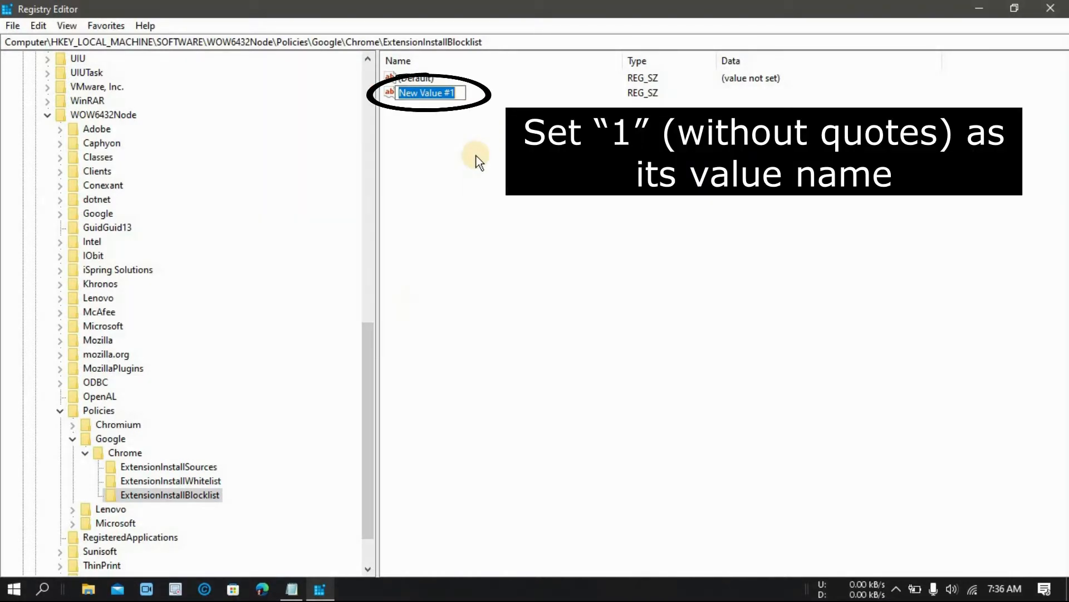
type("1")
key("Return")
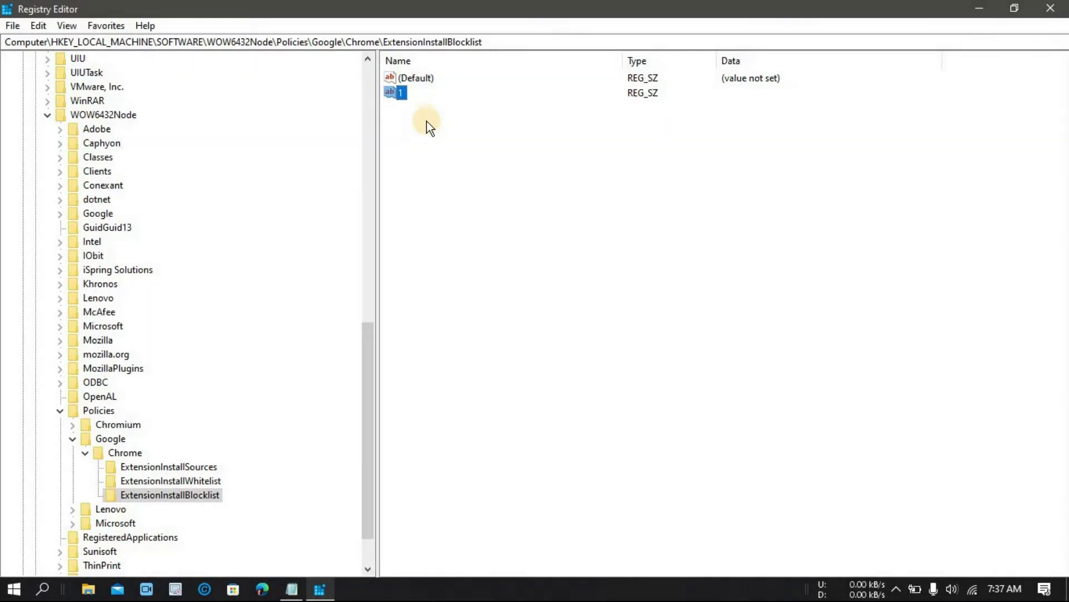
double_click(404, 98)
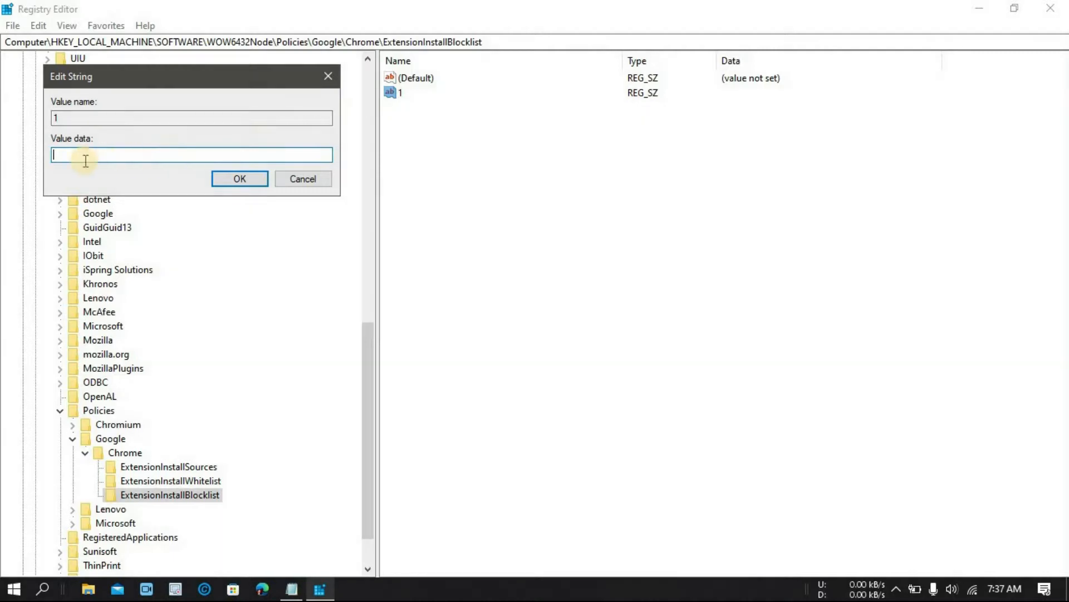
left_click(246, 177)
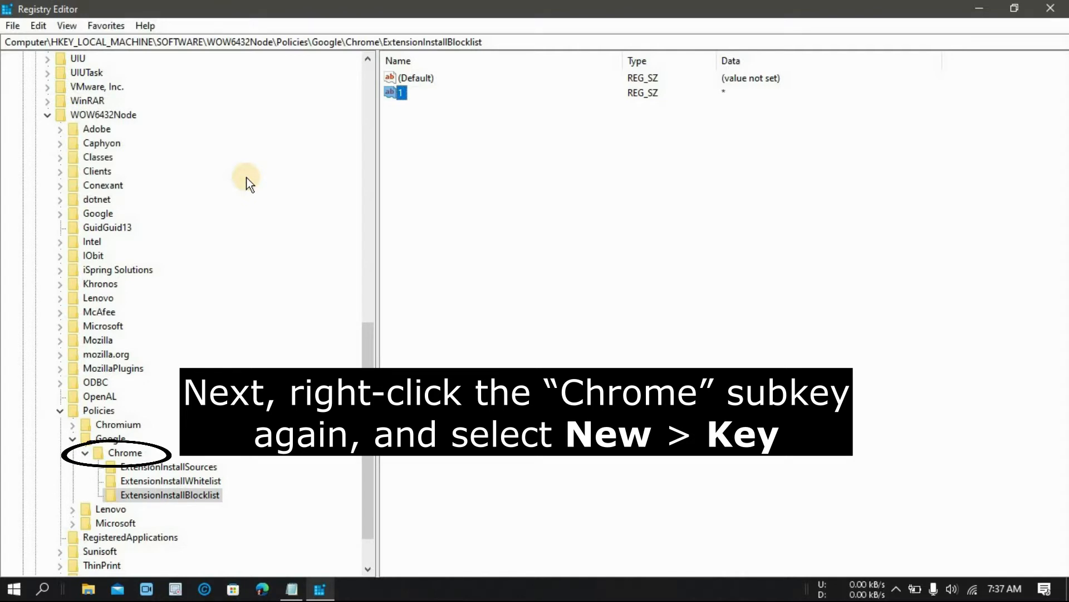
Step: Create another new key named BlockExternalExtensions under the Policies\Google\Chrome key
right_click(124, 453)
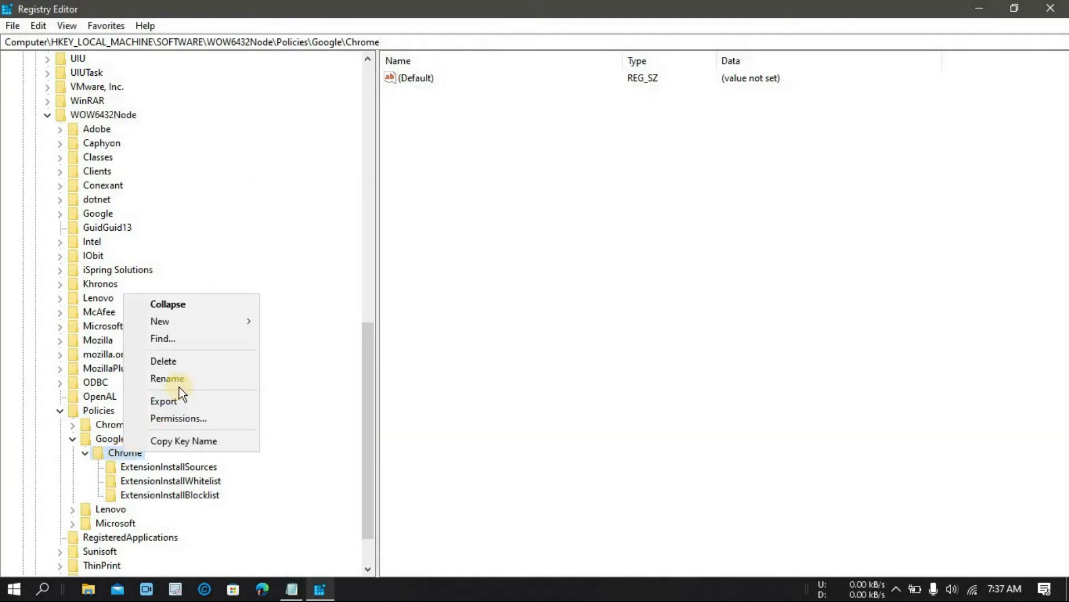
mouse_move(223, 326)
left_click(294, 323)
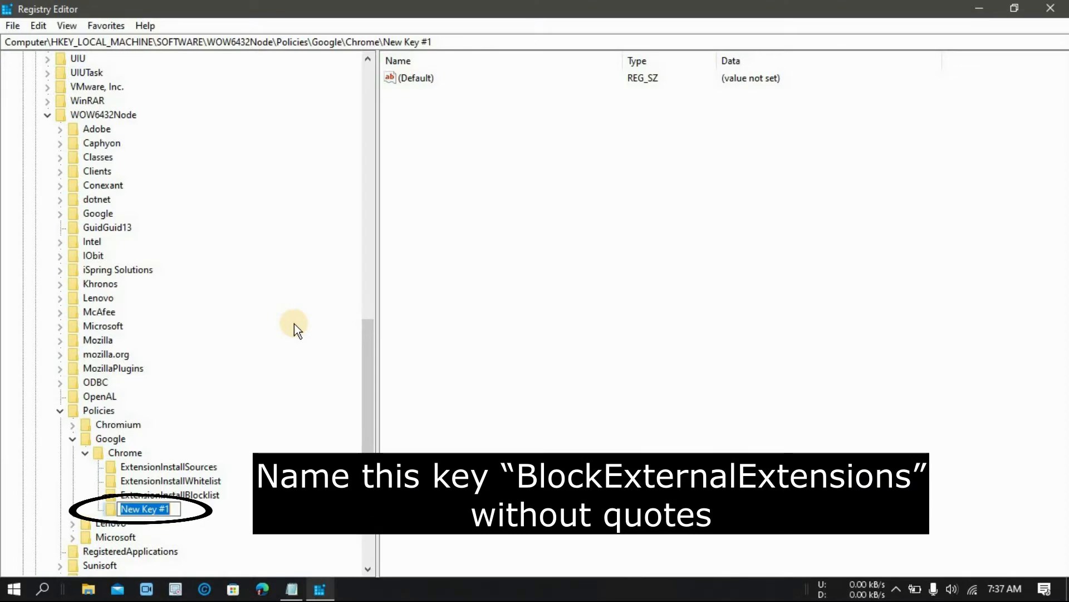
type("BlockEx")
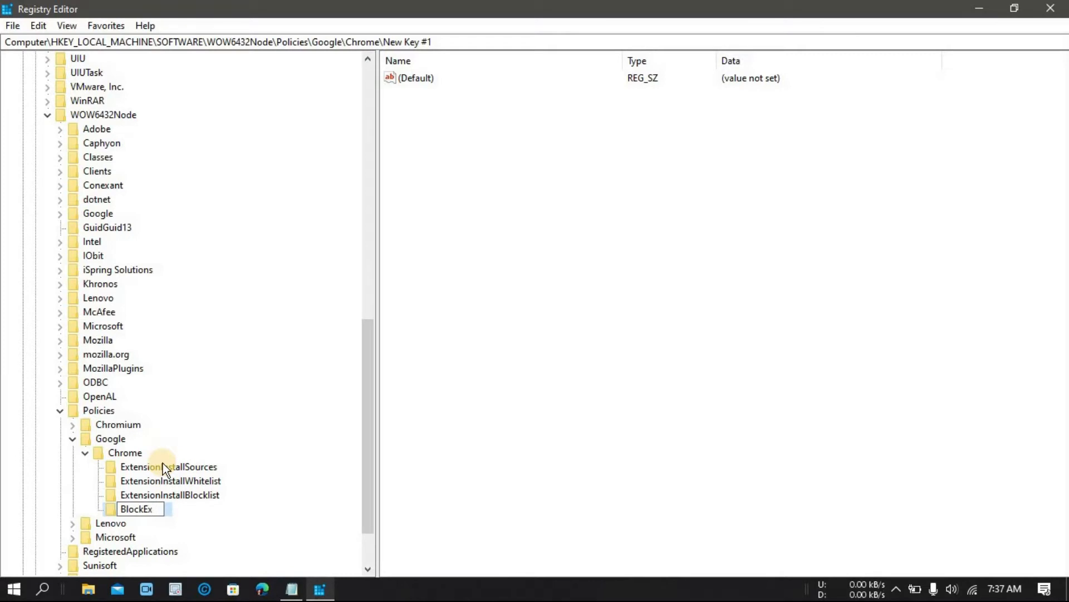
type("ternalExtensions")
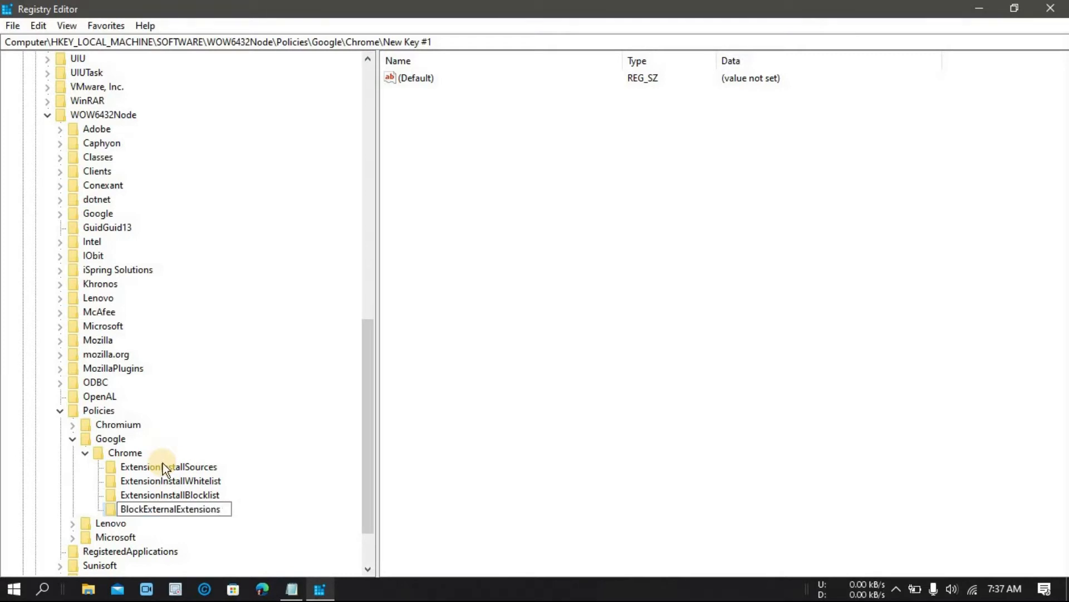
key("Return")
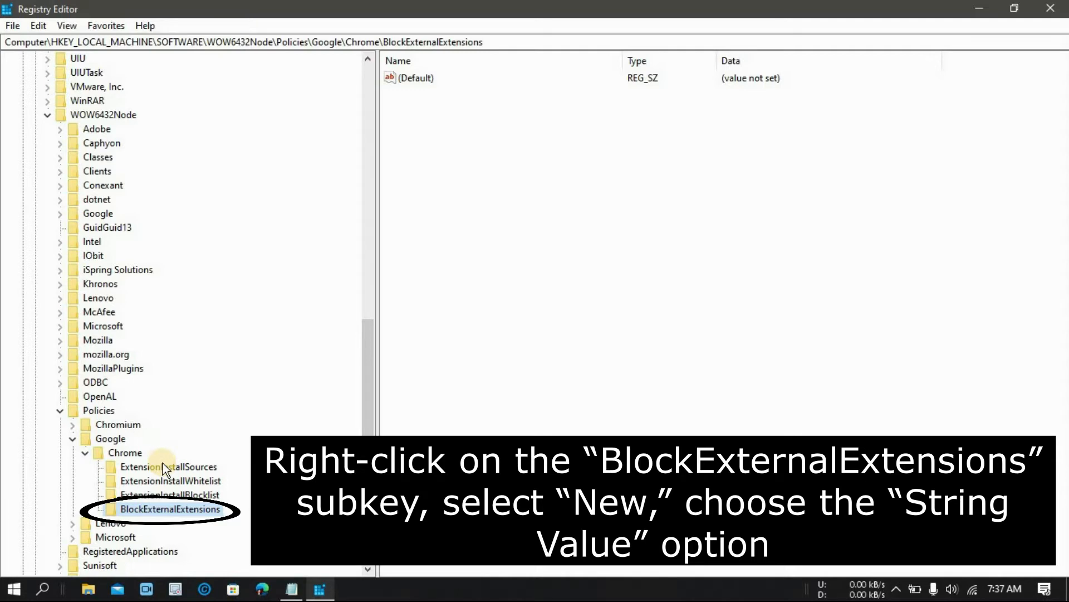
Step: Add a string value named 1 to the BlockExternalExtensions key and set its value data to *
right_click(155, 508)
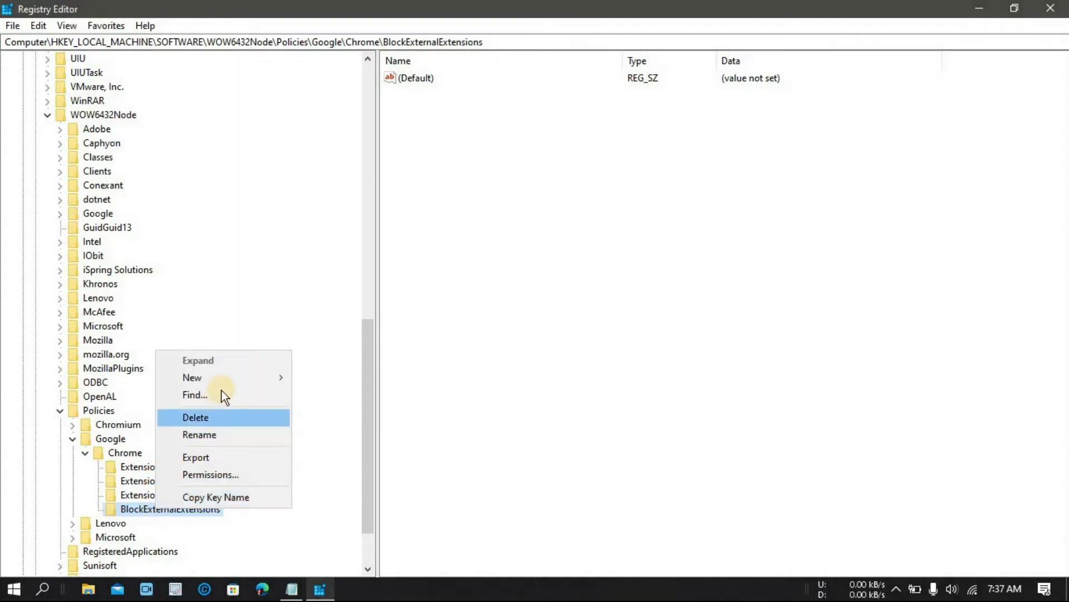
mouse_move(226, 382)
left_click(321, 398)
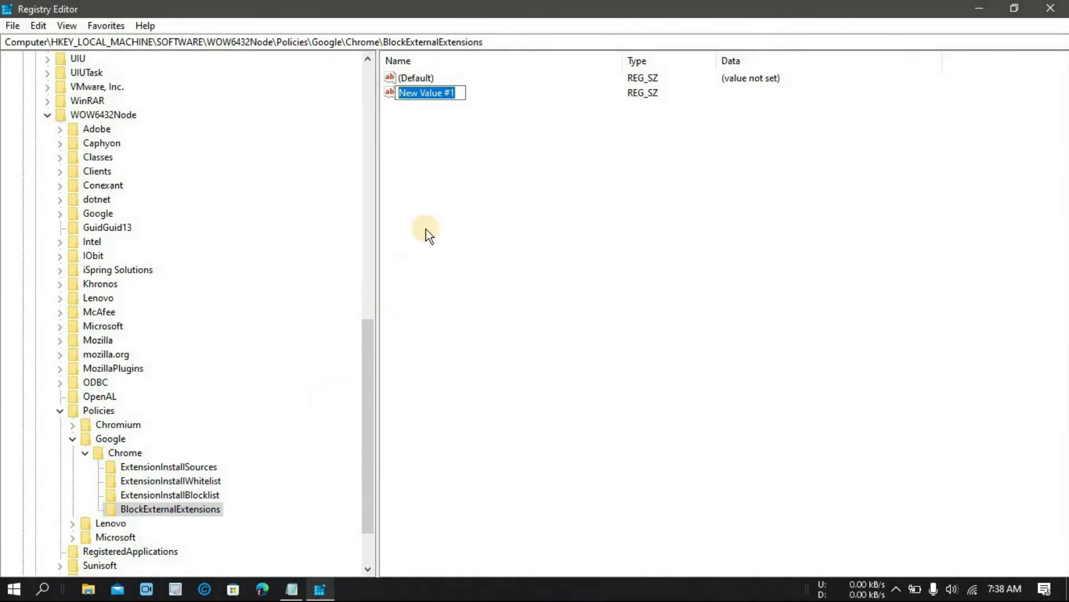
type("1")
key("Return")
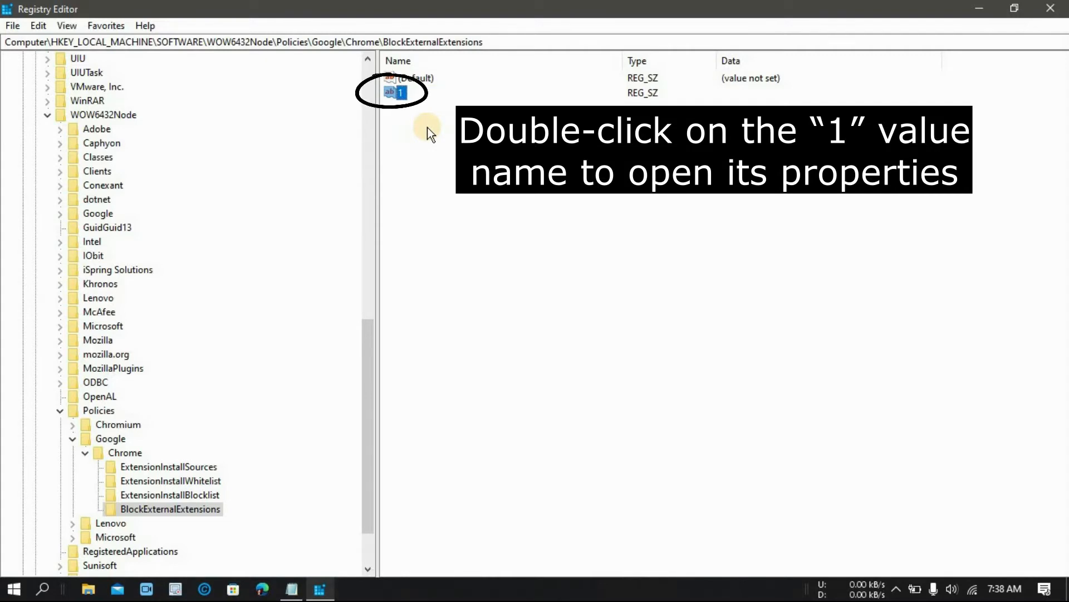
double_click(392, 94)
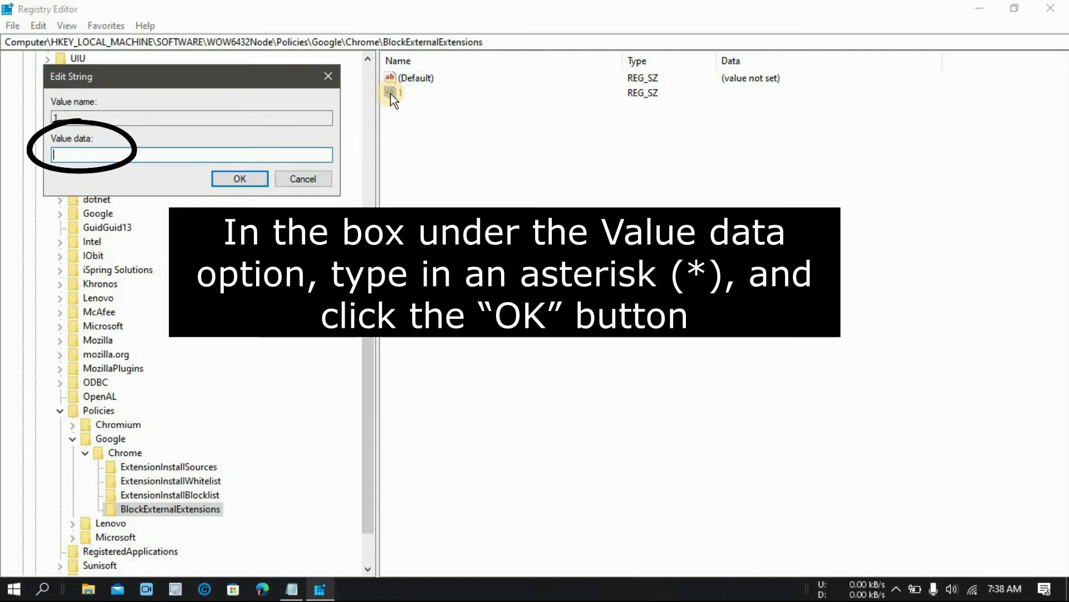
type("*")
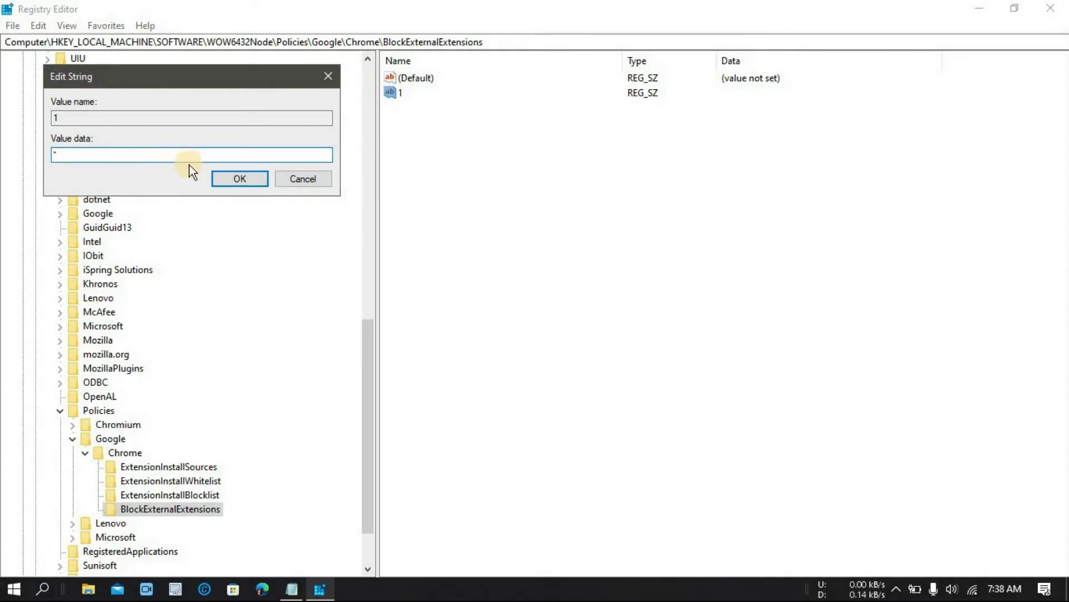
left_click(243, 178)
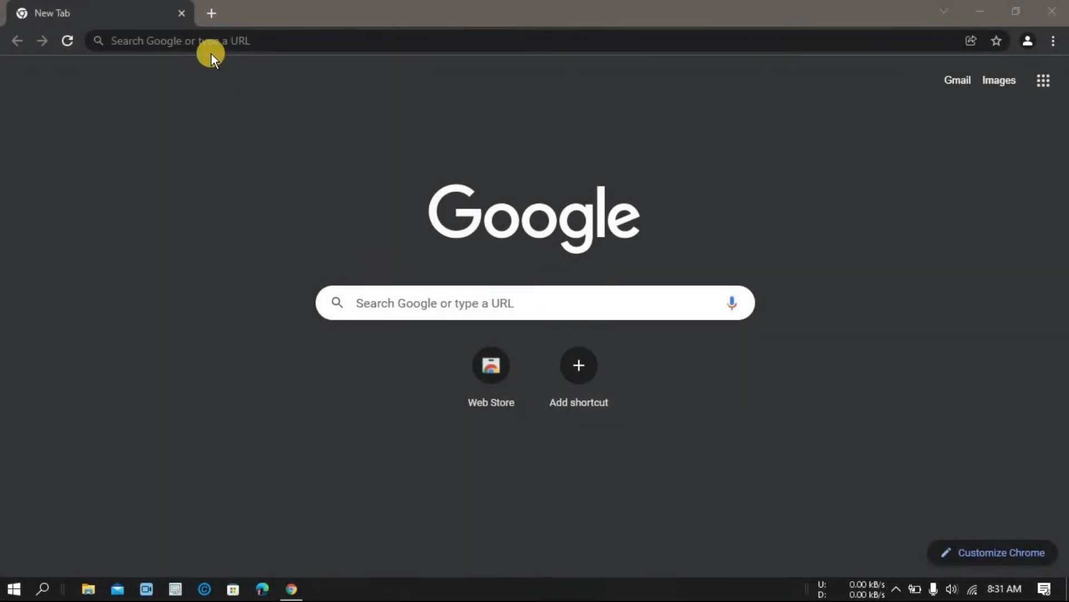
Step: In Chrome, search Google for "chrome extensions" and open the Chrome Web Store result
left_click(209, 42)
type("chrome ex")
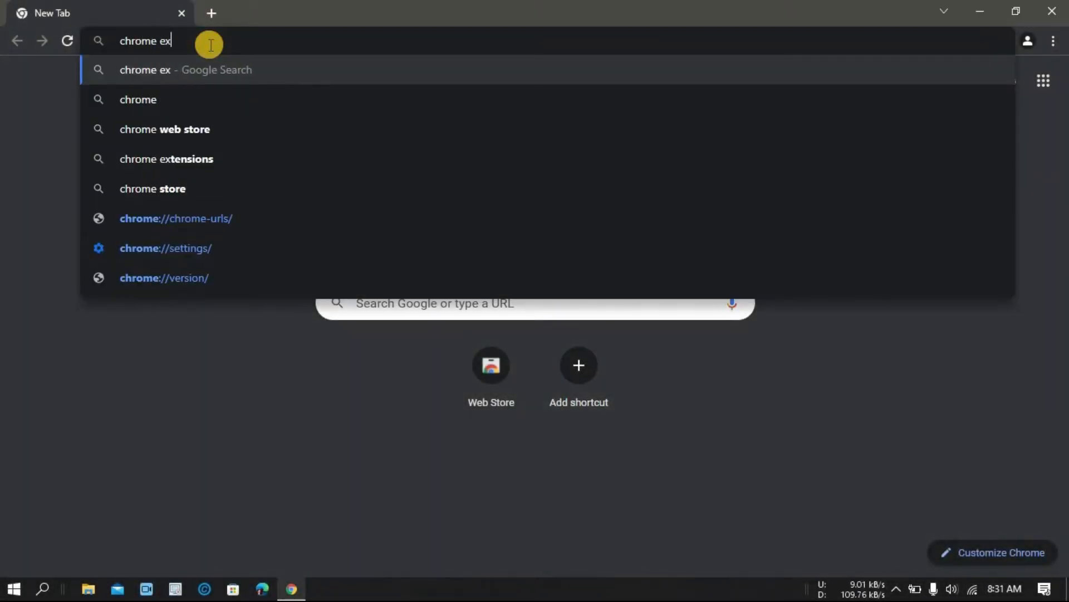
type("tensions")
key("Return")
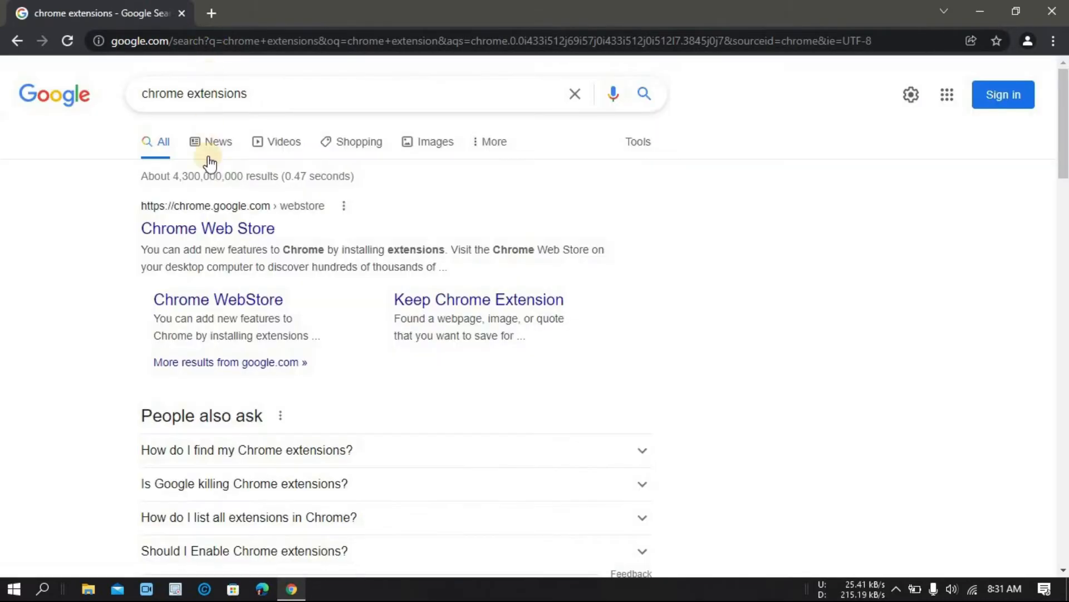
left_click(232, 228)
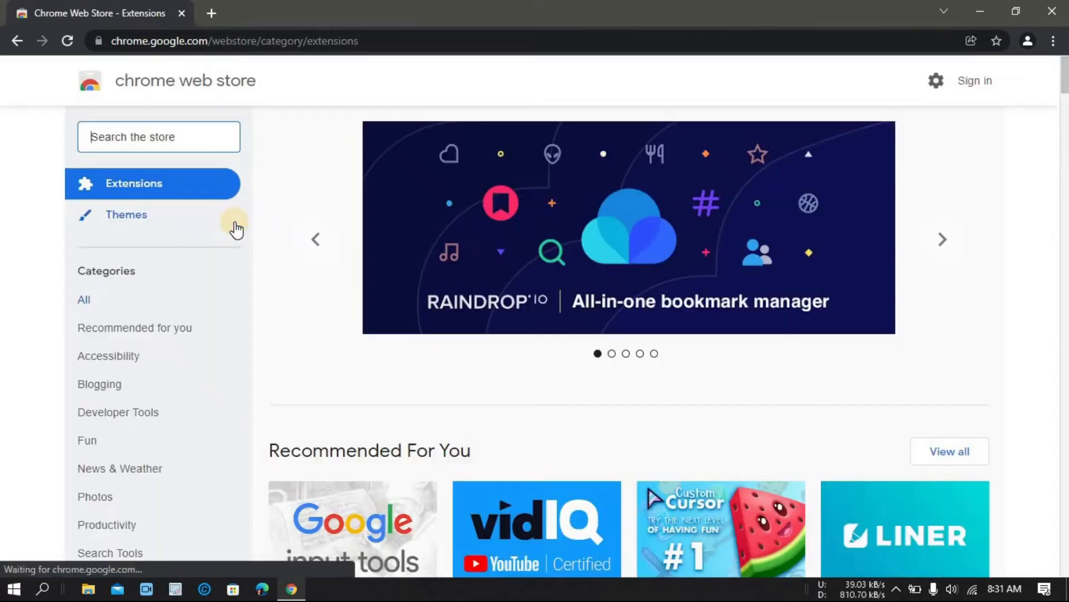
Step: Open the recommended Google Input Tools extension, check whether it can be installed, and return to the extensions listing
scroll(343, 199, "down", 5)
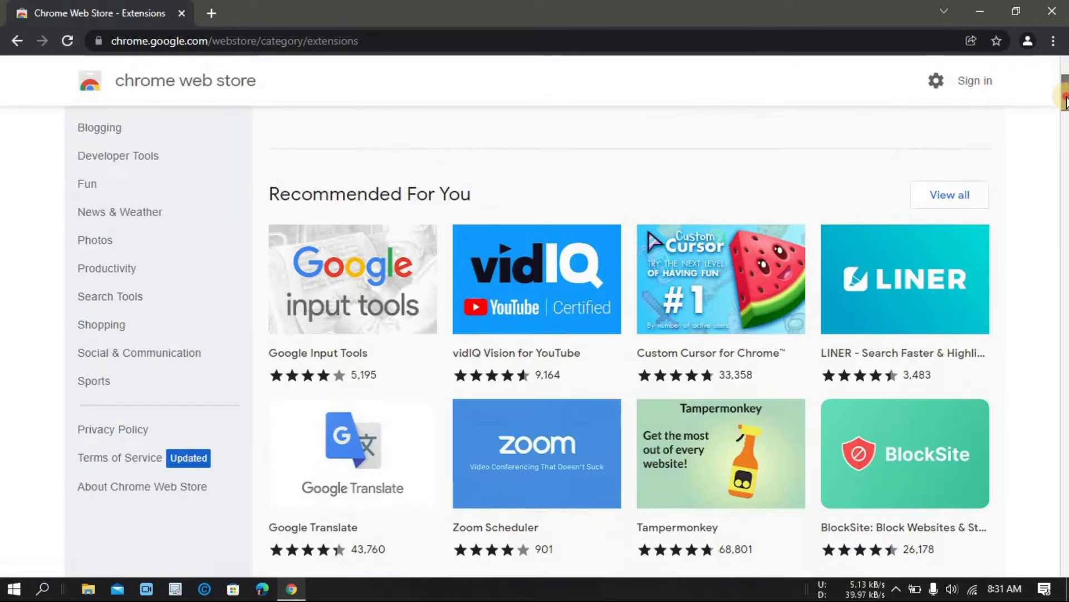
left_click(342, 196)
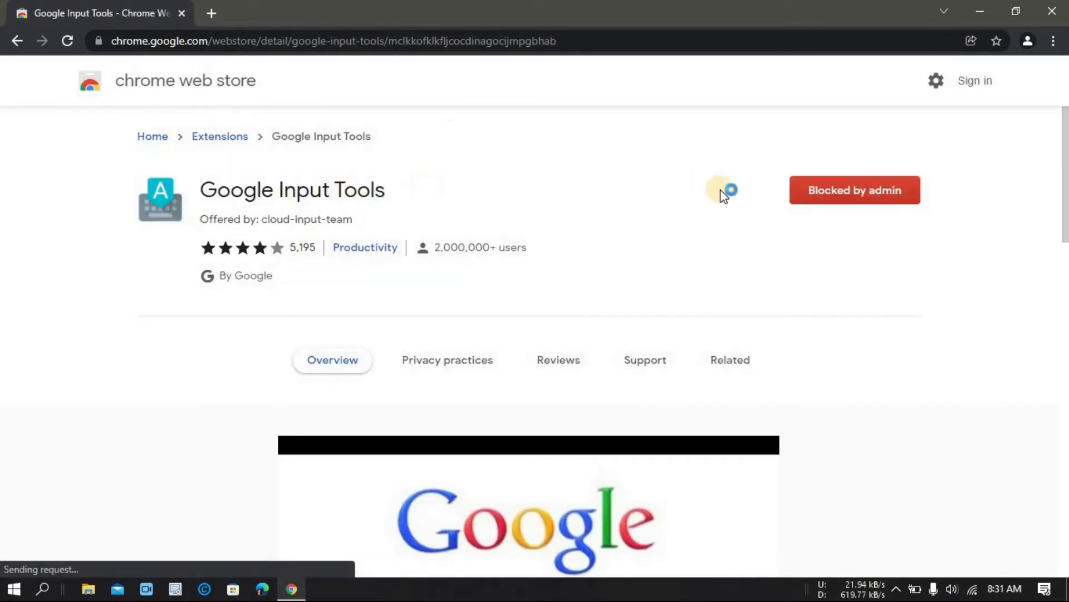
left_click(885, 195)
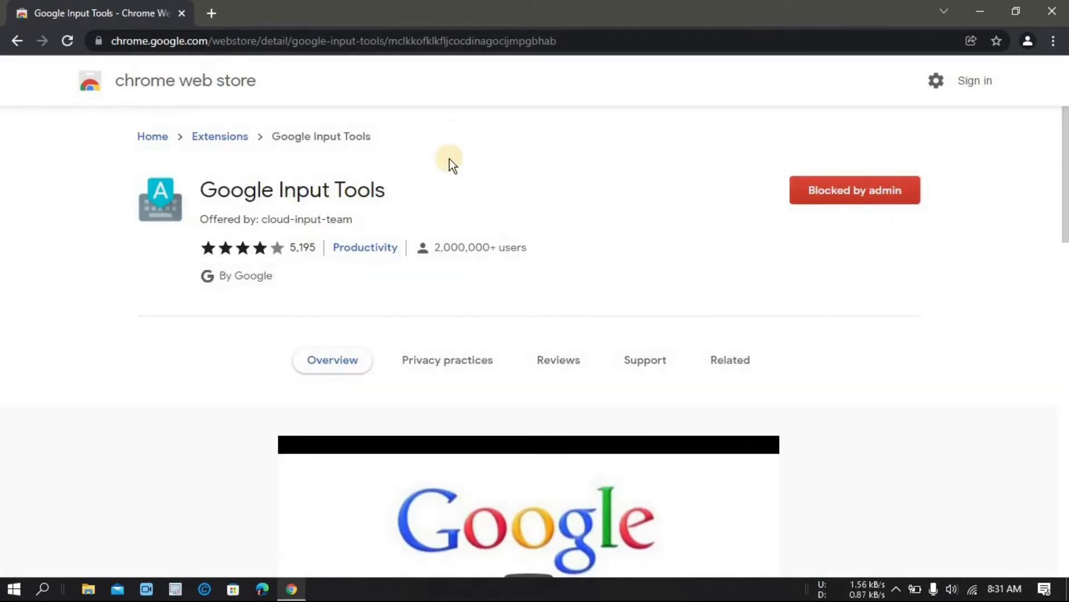
left_click(12, 40)
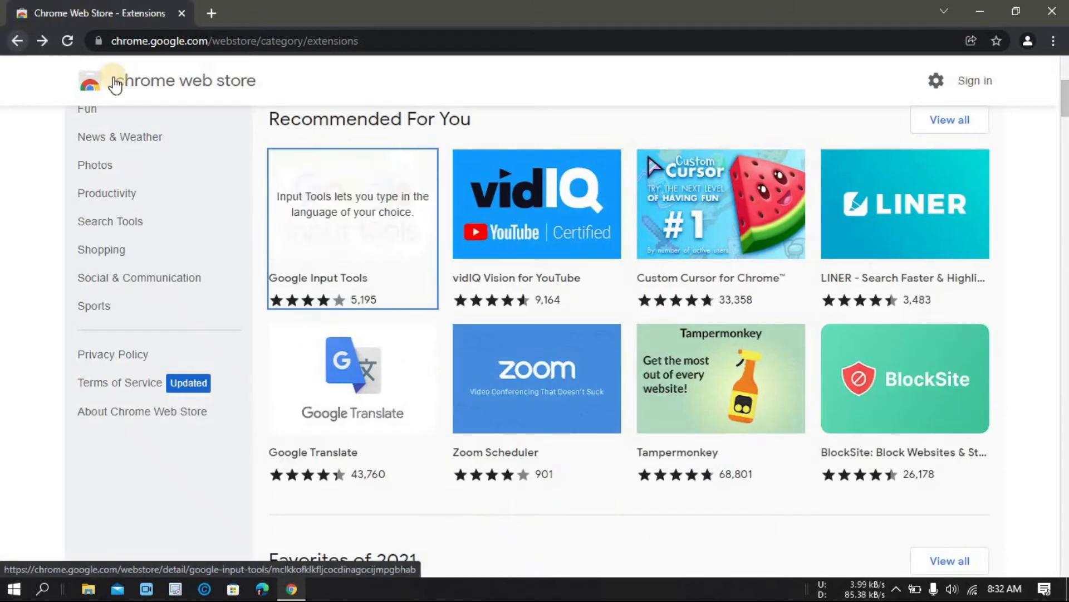
Step: Open the vidIQ Vision for YouTube extension, check whether it can be installed, and return to the extensions listing
left_click(522, 206)
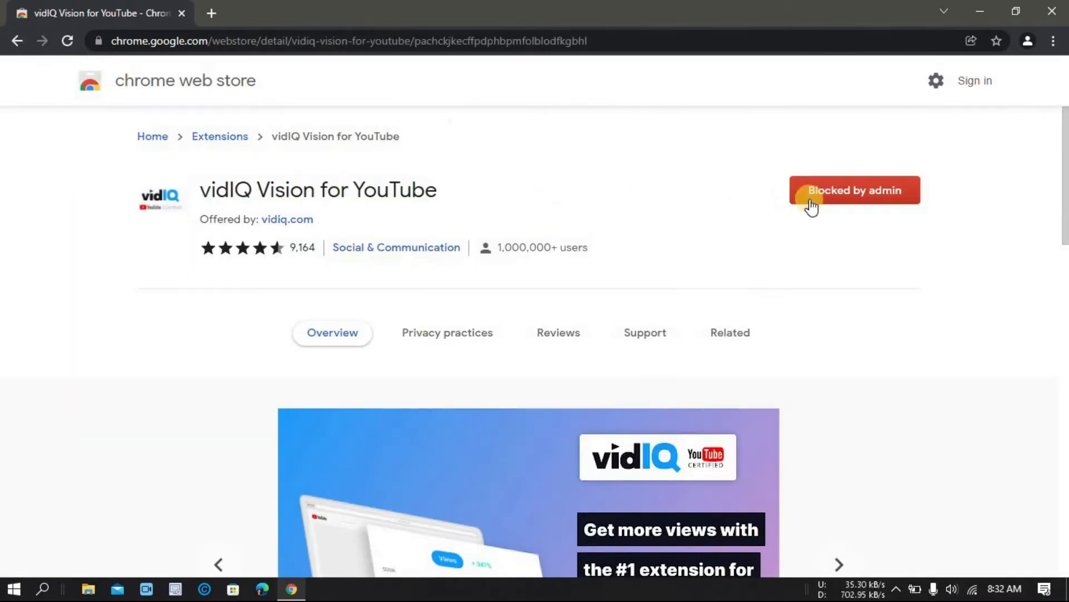
left_click(797, 185)
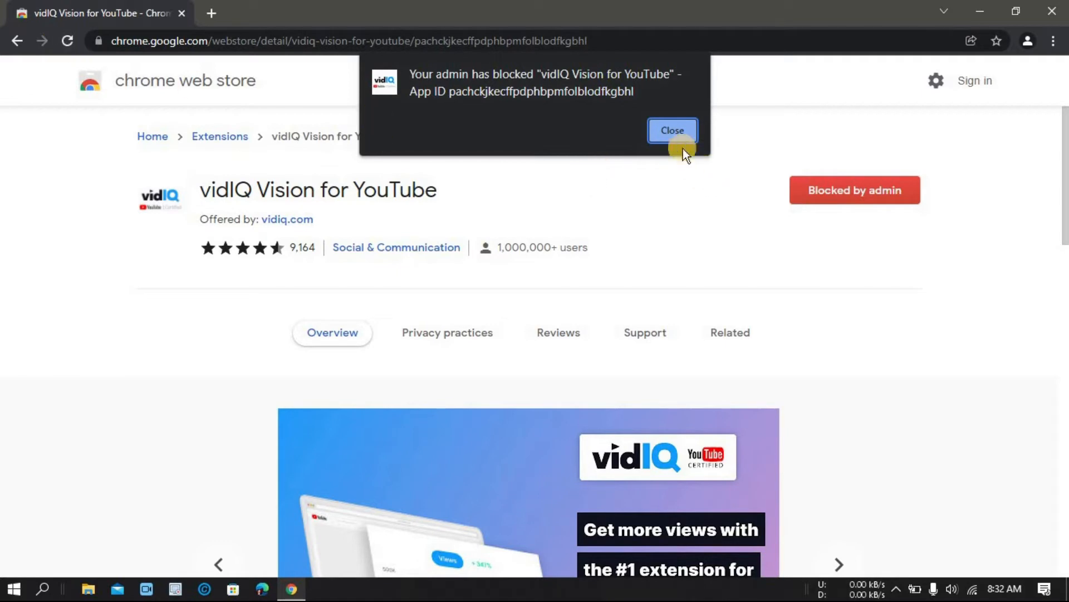
left_click(15, 43)
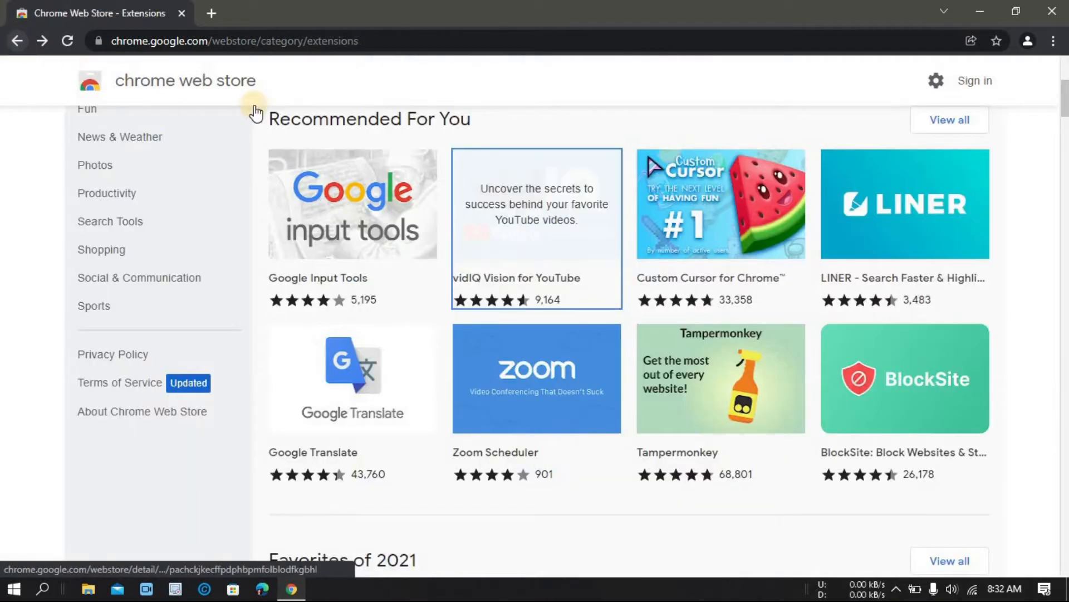
Step: Open another extension further down the Chrome Web Store listing and check whether it can be installed
left_click_drag(1064, 105, 1064, 163)
left_click(727, 370)
left_click(822, 198)
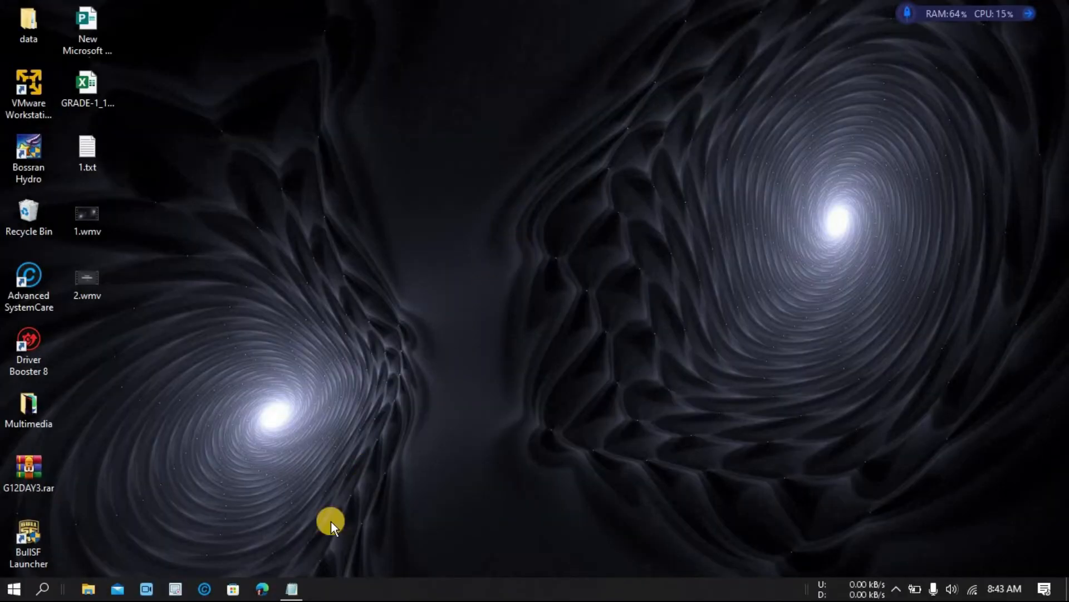
Step: Switch to the 1.txt file in Notepad and copy the Chrome policy templates download URL
left_click(292, 589)
left_click_drag(783, 111, 365, 112)
right_click(397, 106)
left_click(433, 154)
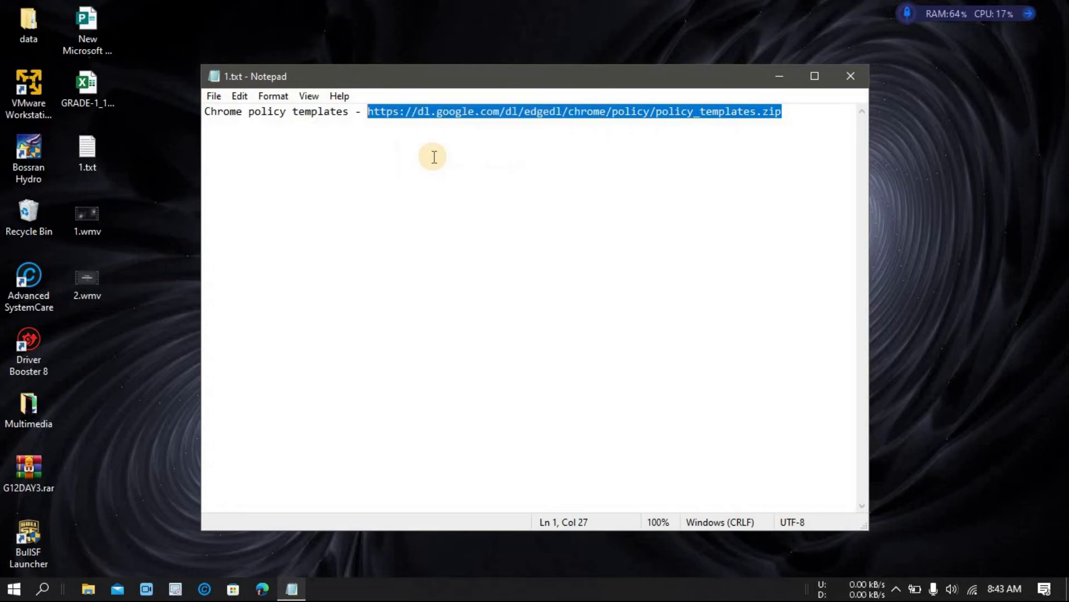
Step: In Microsoft Edge, download policy_templates.zip from the copied URL and show the file in the Downloads folder
left_click(261, 587)
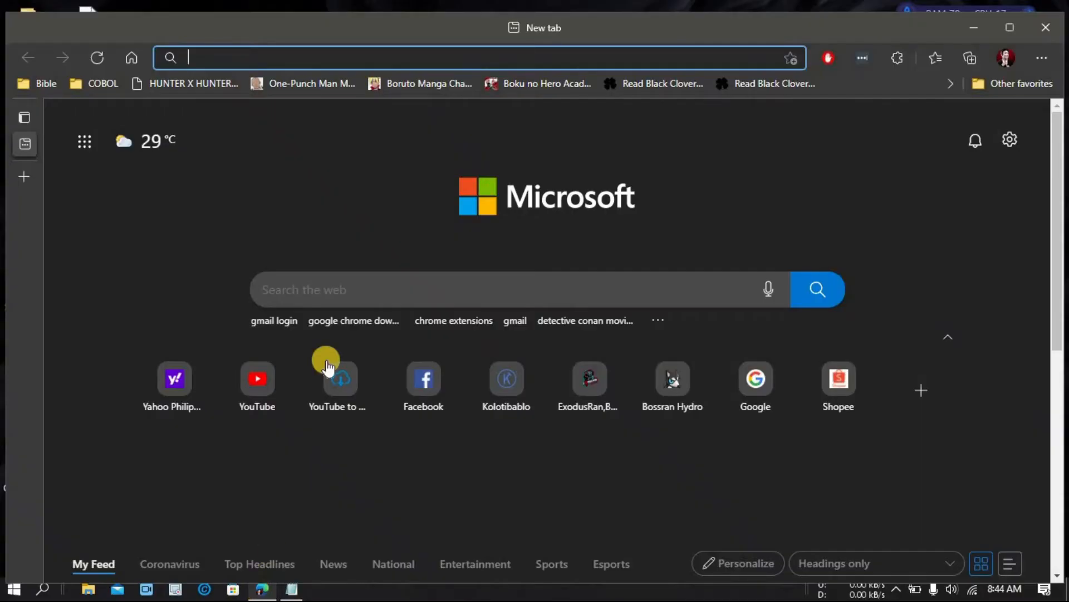
right_click(352, 59)
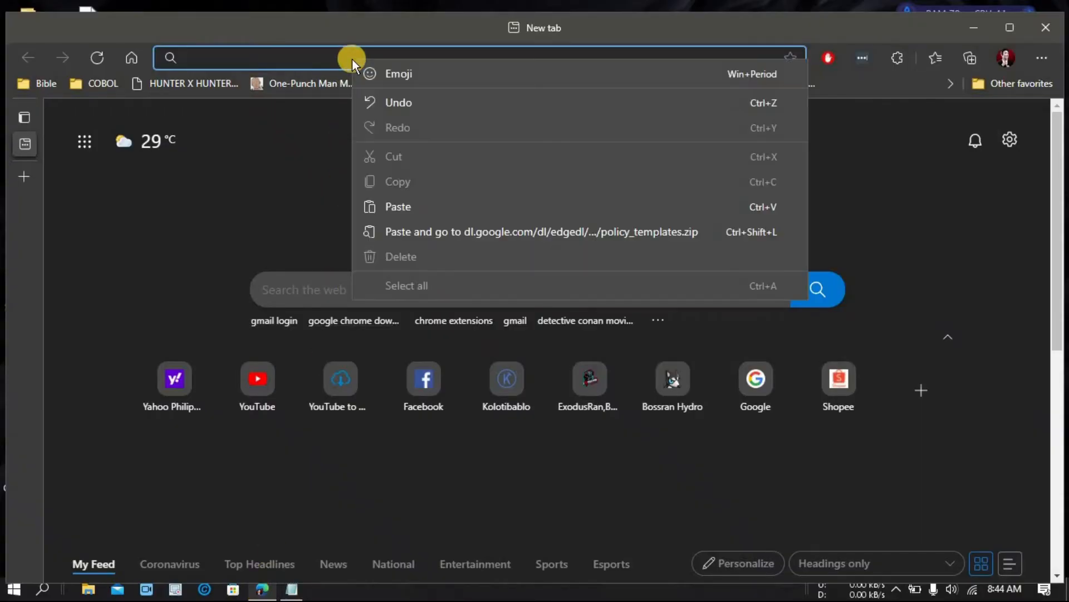
left_click(400, 230)
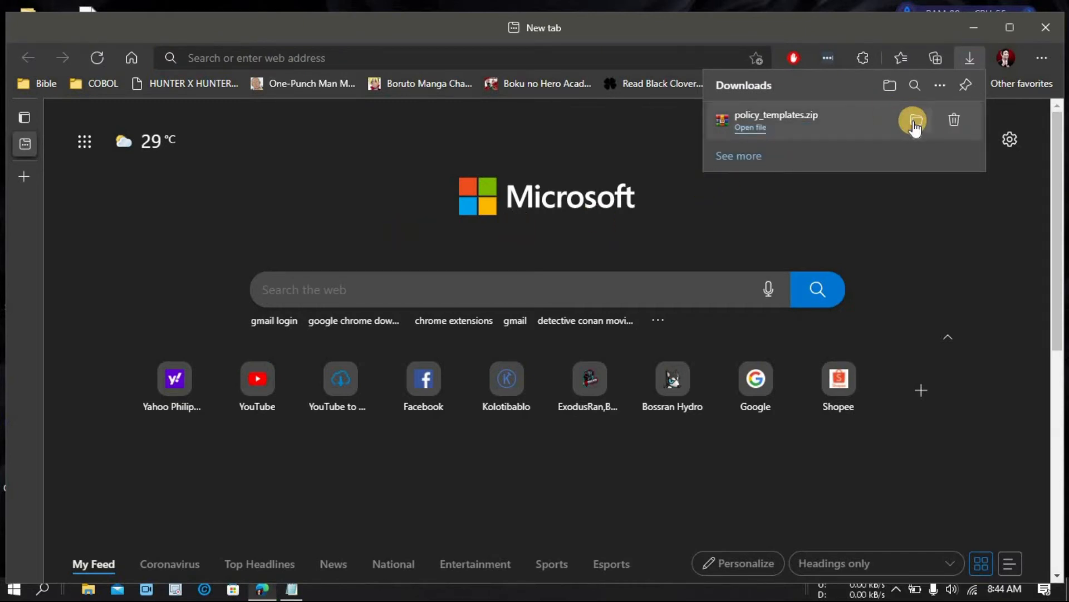
left_click(913, 119)
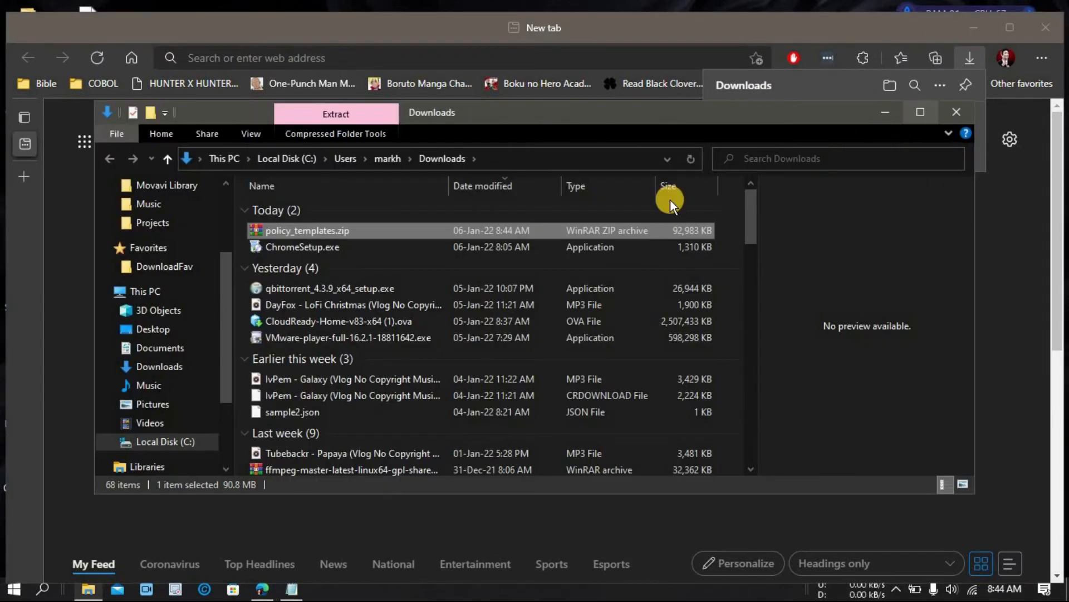
Step: Create a new folder named "policy templates" in the Downloads folder
right_click(421, 227)
left_click(407, 193)
right_click(417, 200)
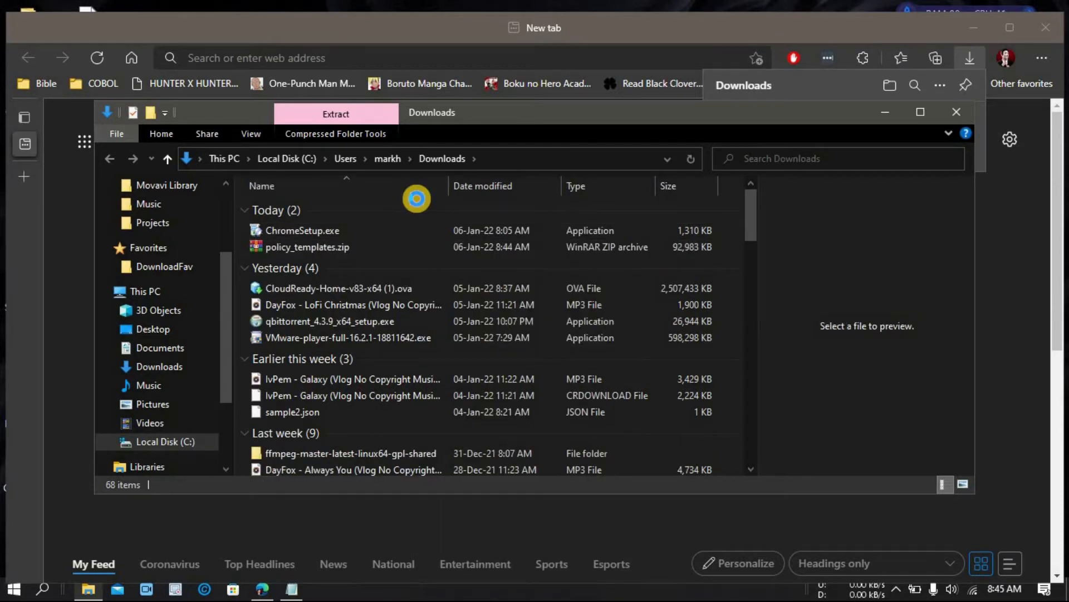
mouse_move(557, 414)
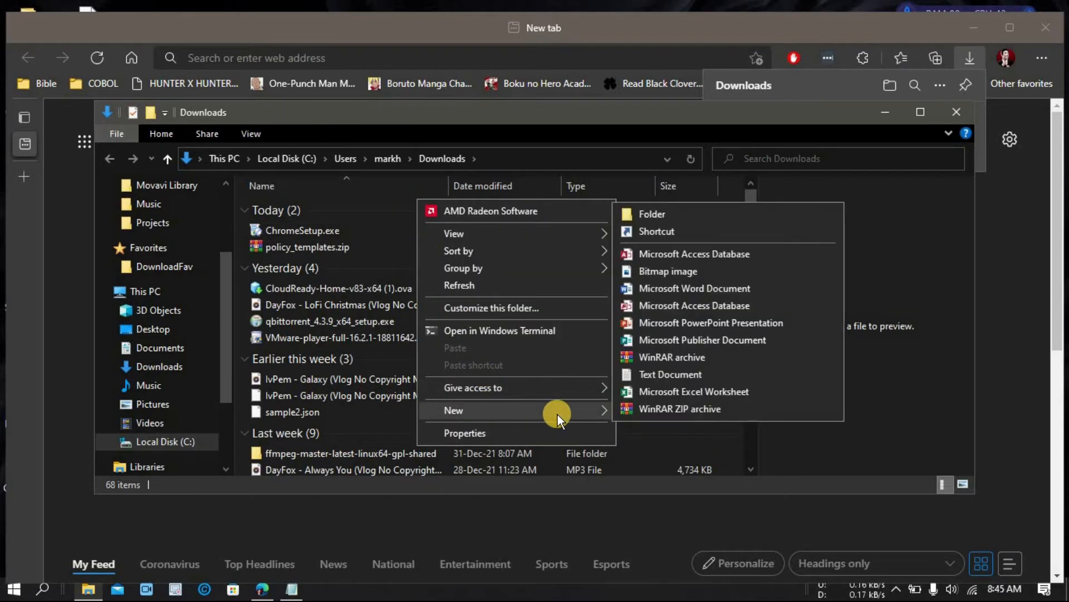
left_click(673, 213)
type("policy tem")
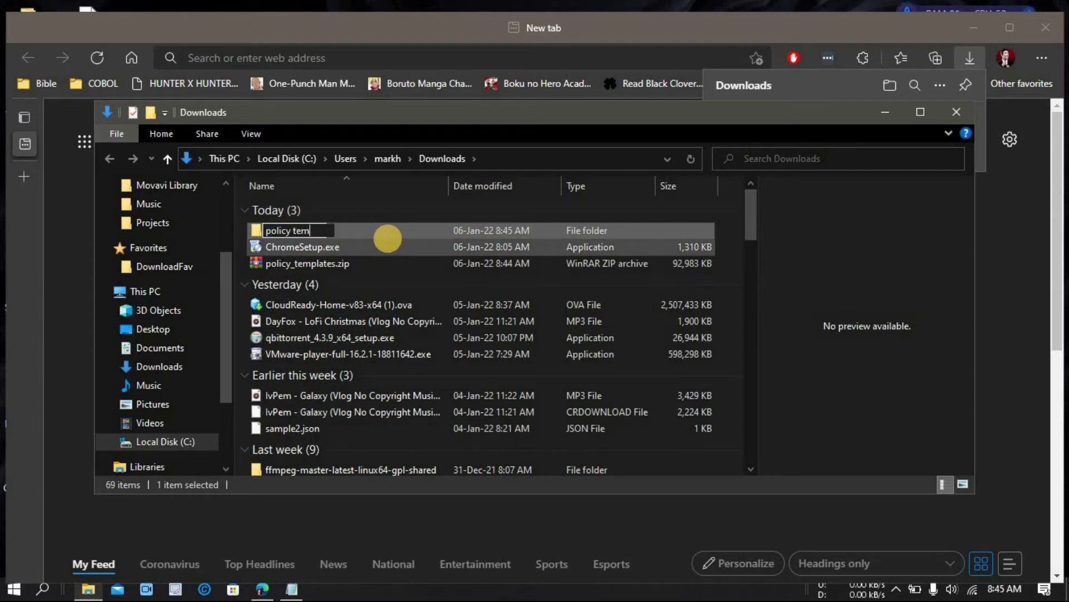
type("plates")
key("Return")
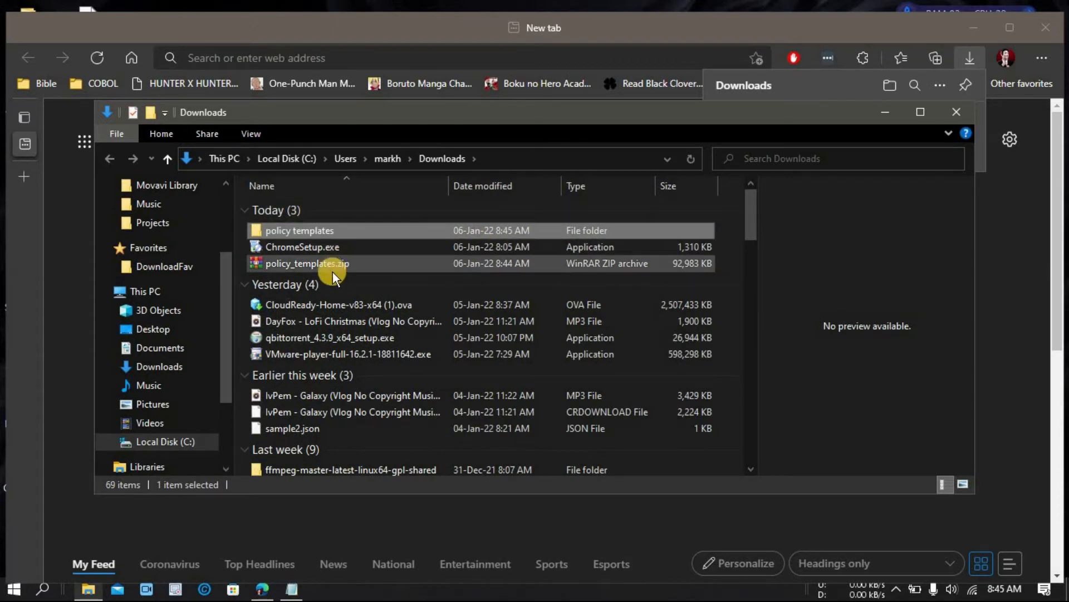
Step: Extract policy_templates.zip into the "policy templates" folder and open that folder
right_click(331, 269)
left_click(368, 250)
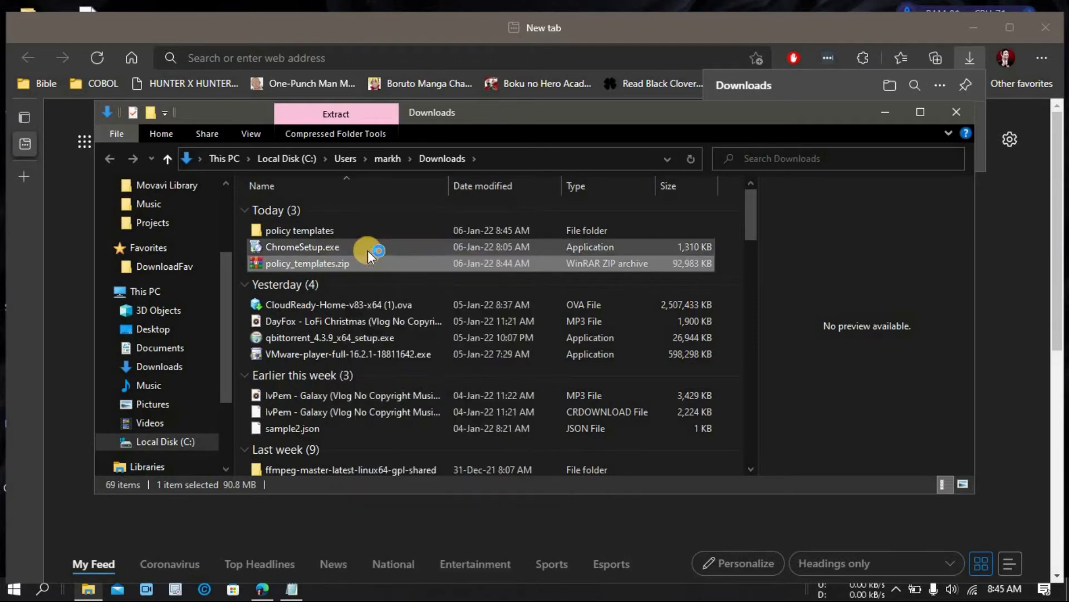
left_click(560, 289)
left_click(643, 381)
left_click(589, 465)
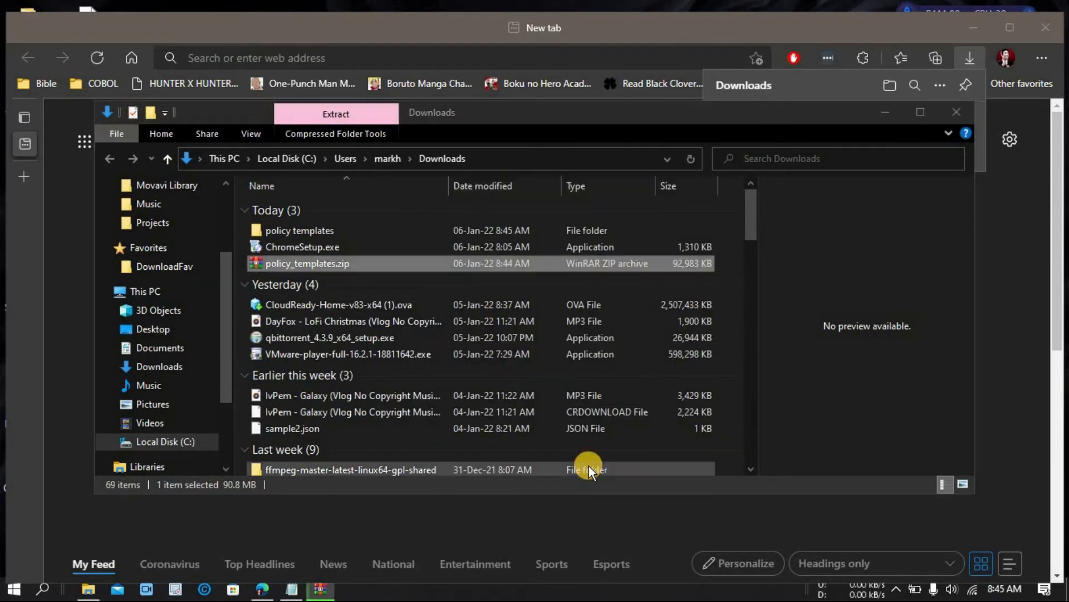
double_click(316, 232)
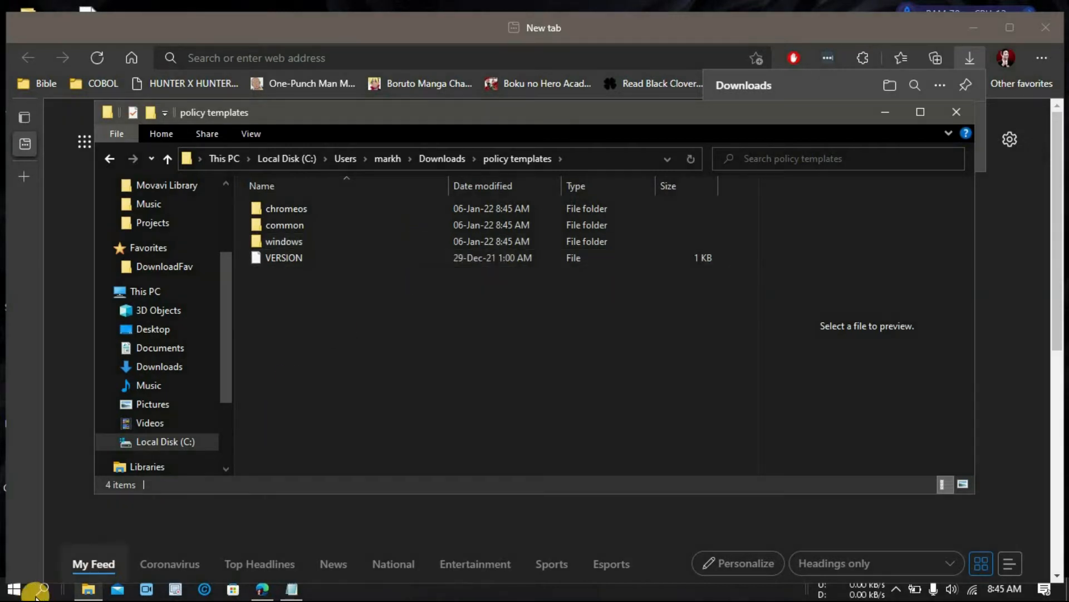
Step: Open the Local Group Policy Editor with gpedit.msc, maximize its window, and widen the policy tree
left_click(16, 593)
type("gpedit.msc")
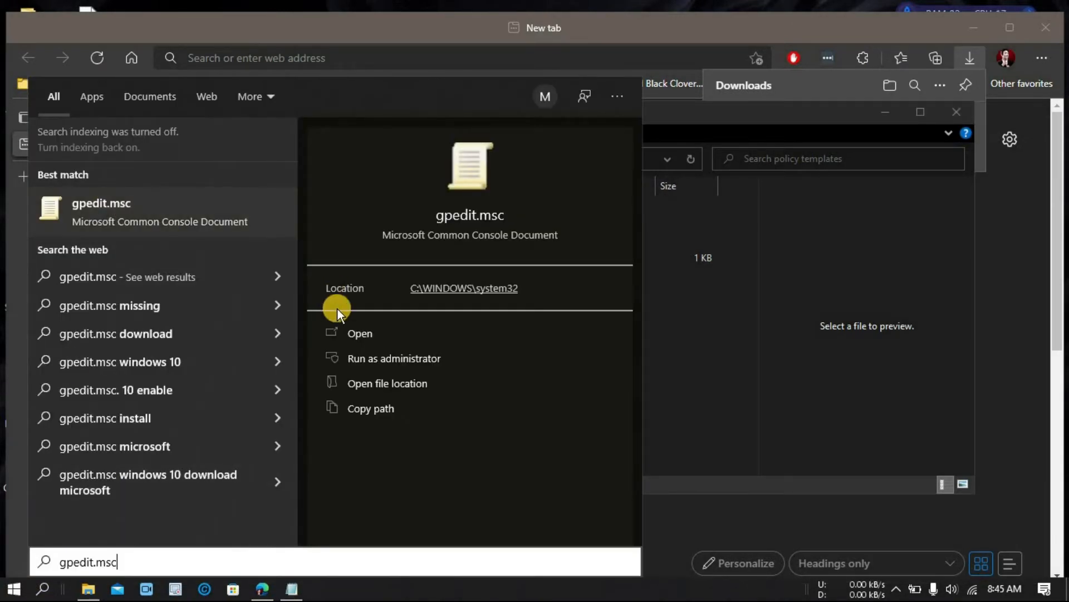
left_click(366, 336)
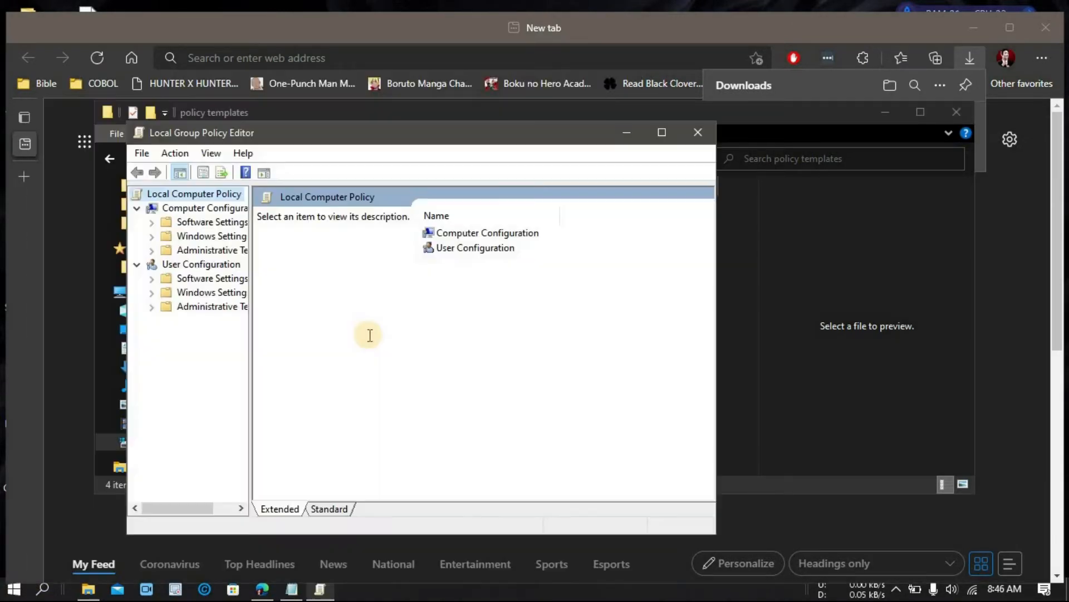
left_click(663, 133)
left_click_drag(122, 193, 232, 195)
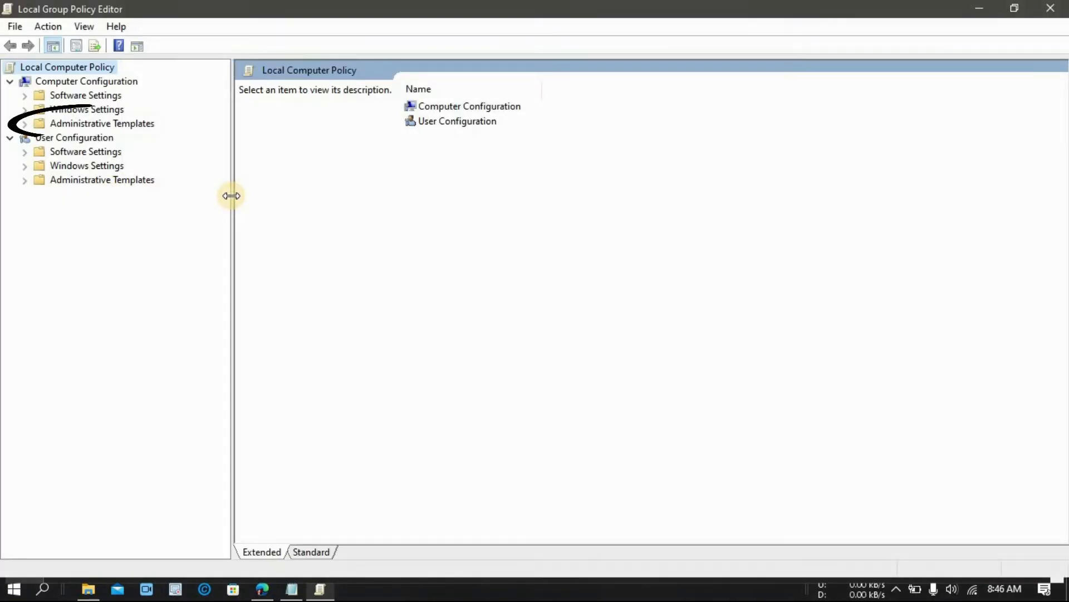
Step: Open Add/Remove Templates for Administrative Templates under Computer Configuration and start adding a policy template
left_click(113, 122)
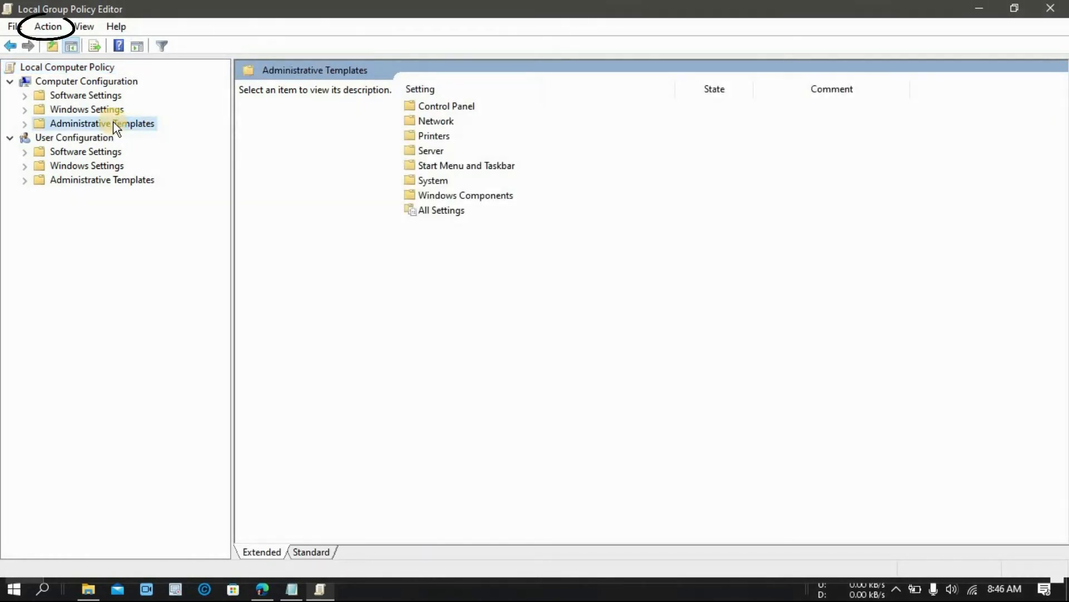
left_click(51, 28)
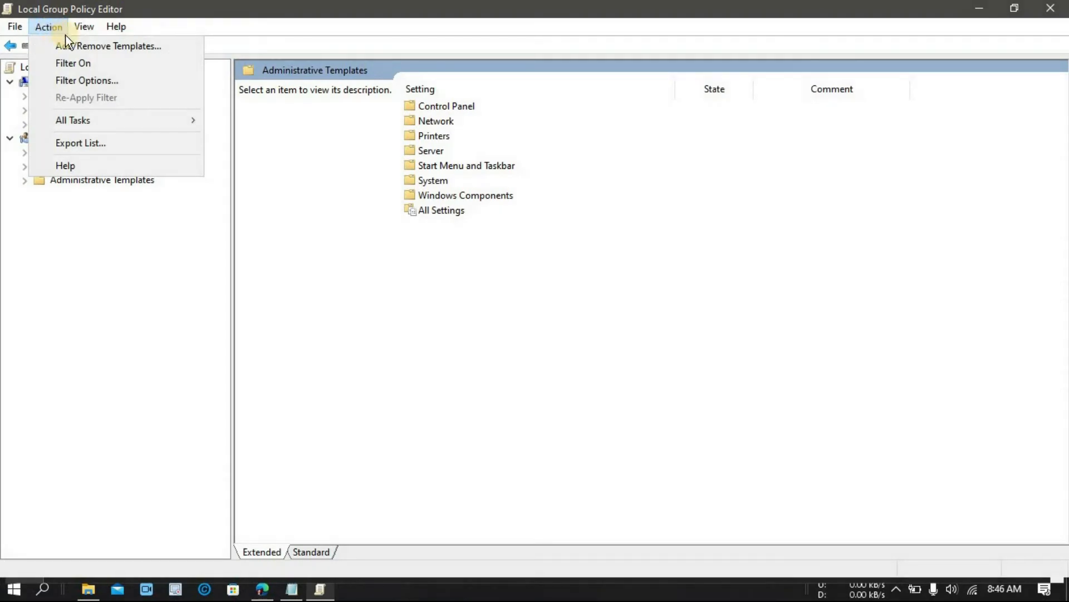
left_click(85, 47)
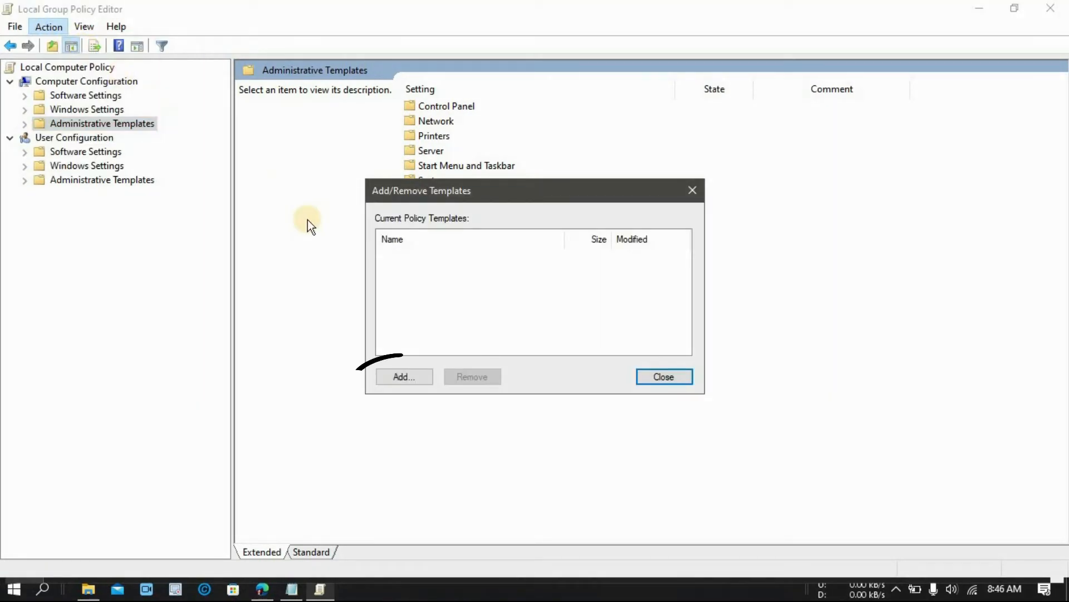
left_click(416, 376)
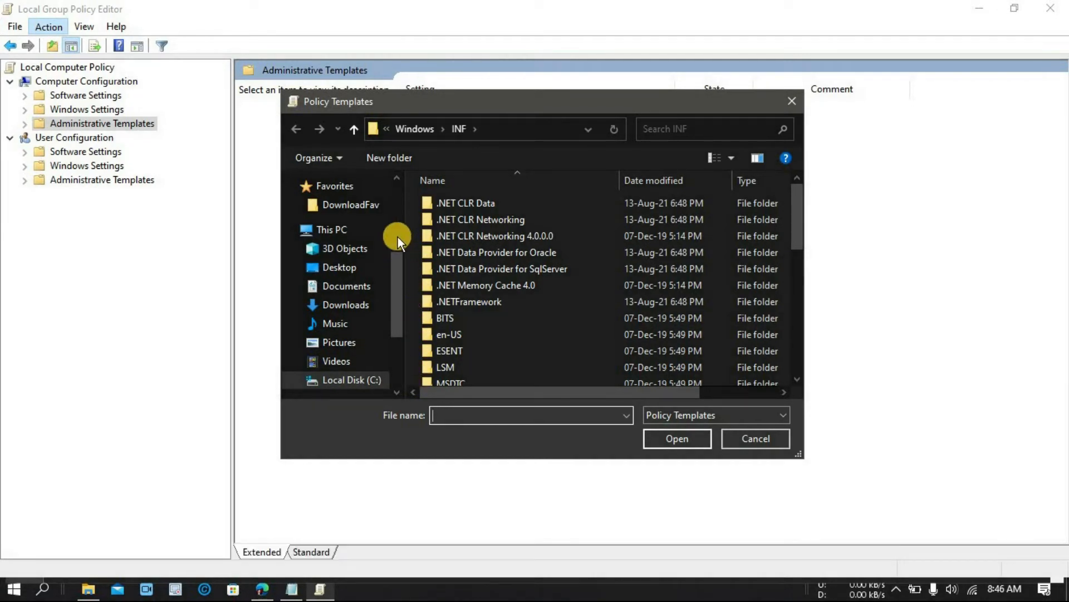
Step: Add the chrome policy template from Downloads\policy templates\windows\adm\en-US and close the Add/Remove Templates dialog
left_click(398, 221)
left_click(346, 229)
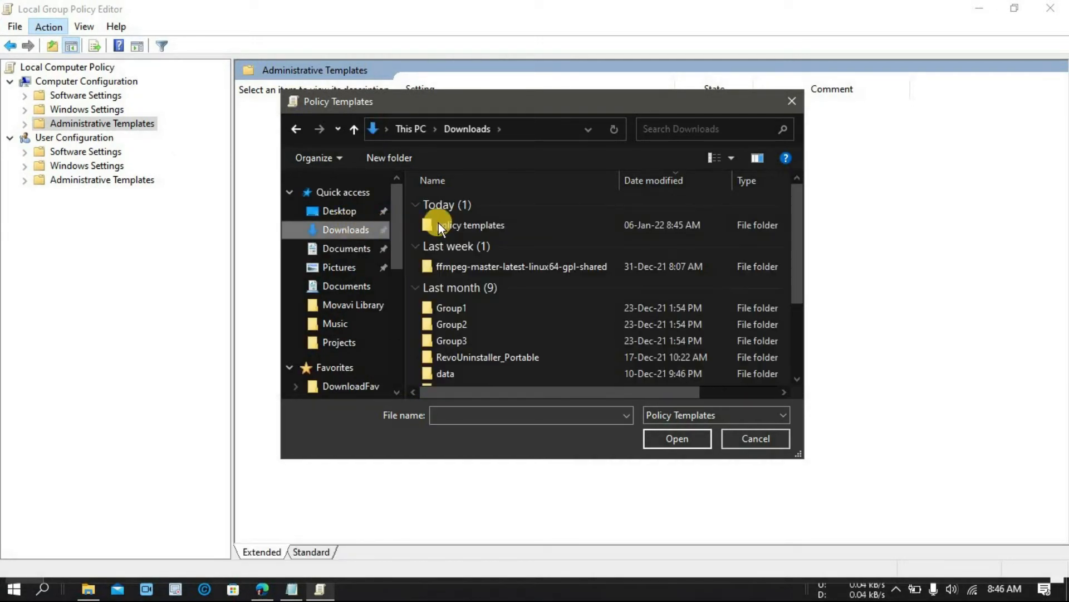
double_click(503, 223)
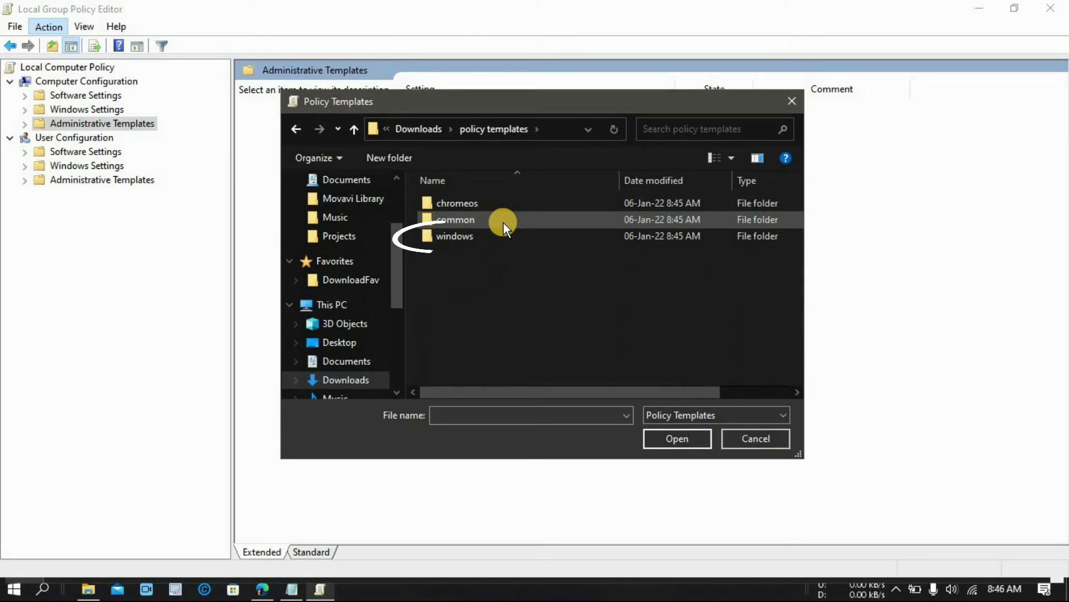
double_click(466, 239)
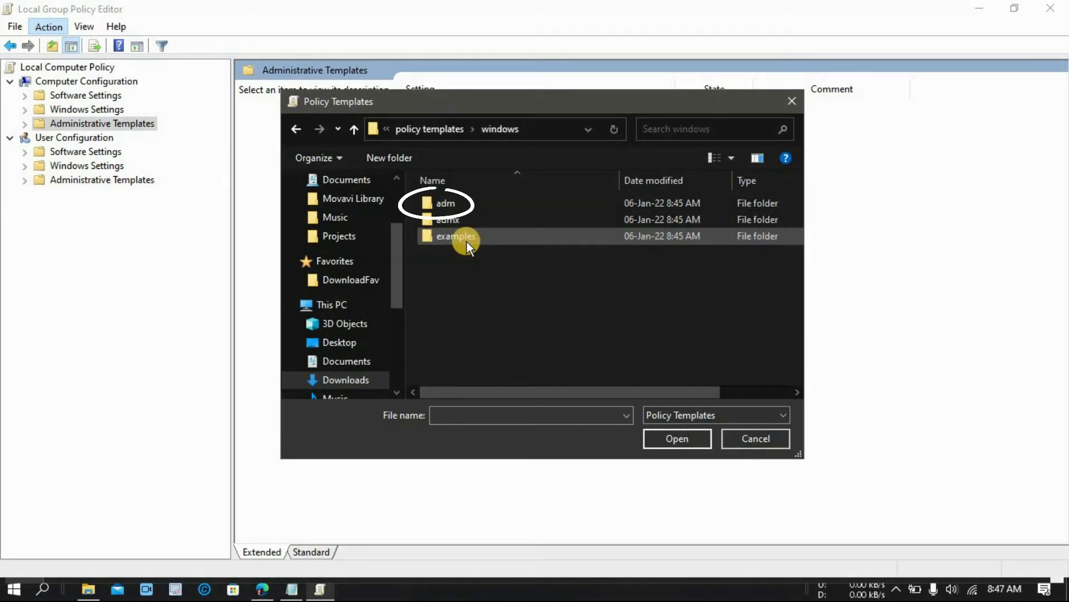
double_click(454, 203)
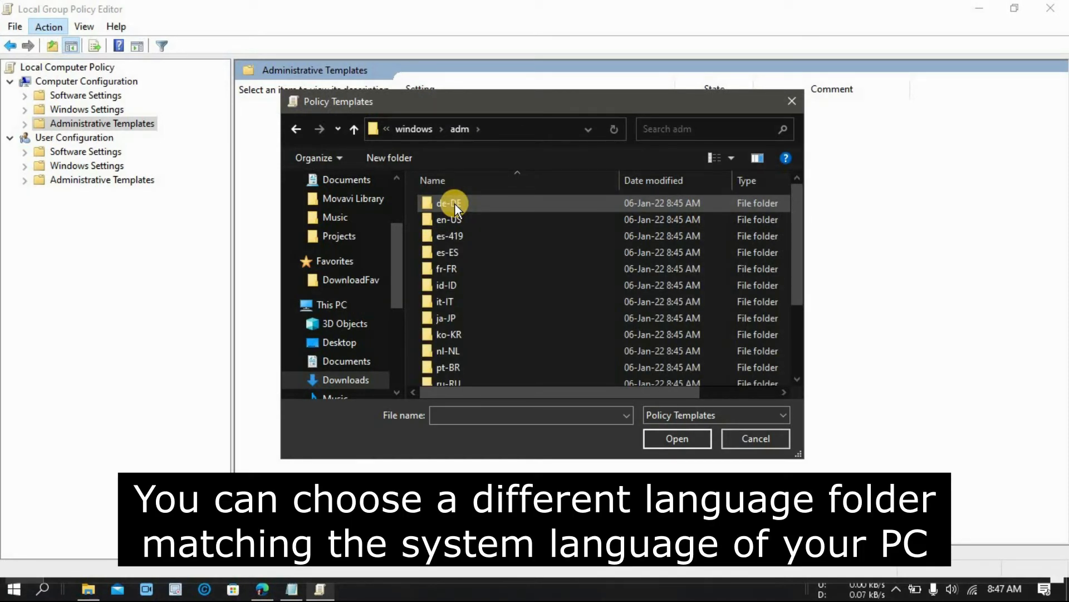
double_click(455, 220)
left_click(483, 201)
left_click(672, 439)
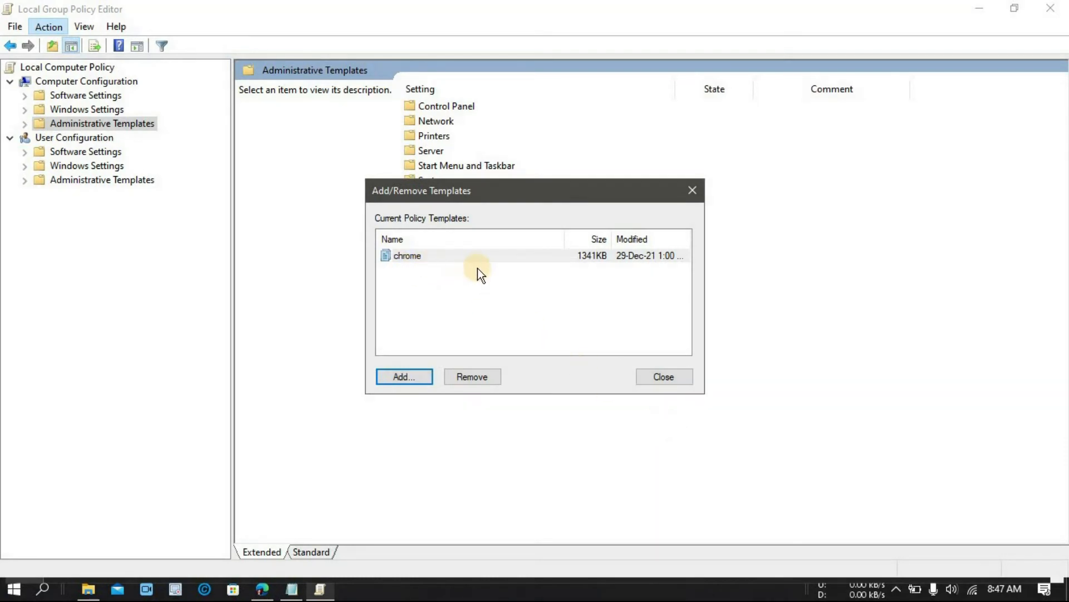
left_click(653, 377)
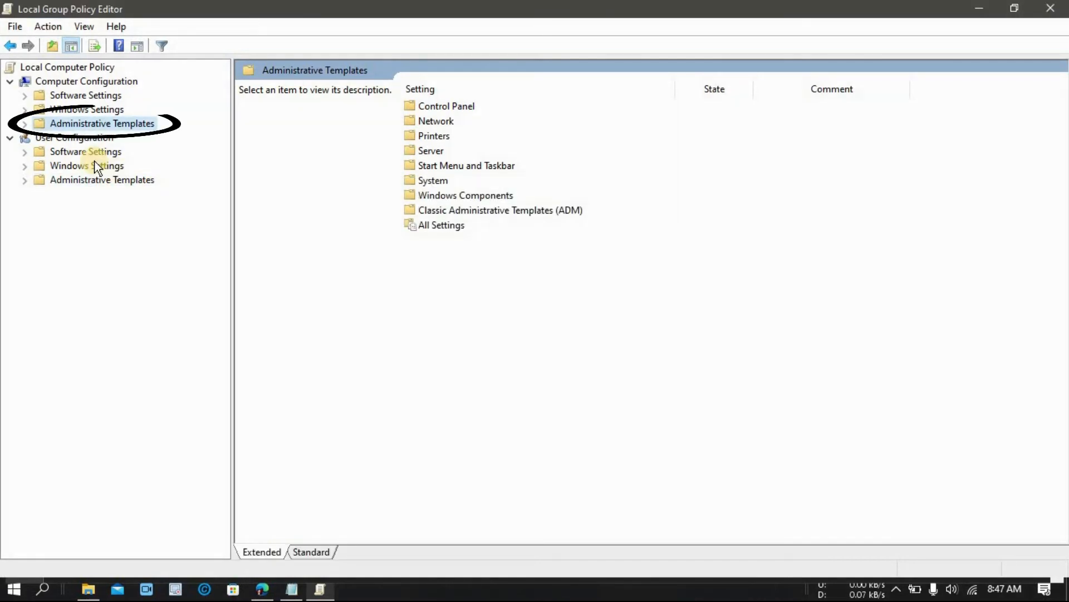
Step: Open the "Configure extension installation blocklist" policy under Administrative Templates\Classic Administrative Templates (ADM)\Google\Google Chrome\Extensions in Computer Configuration
left_click(25, 123)
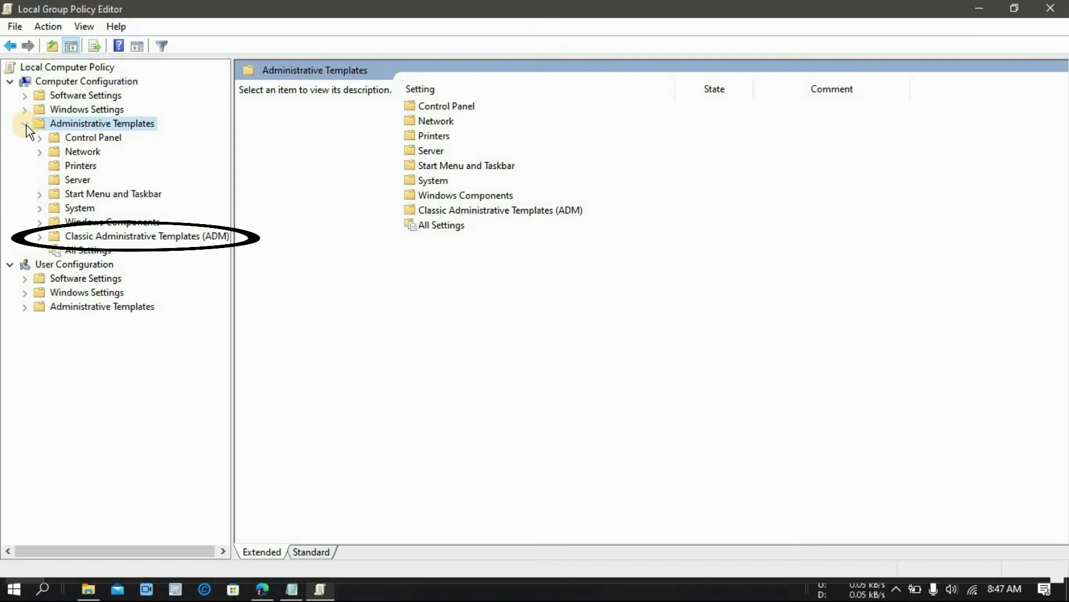
left_click(39, 236)
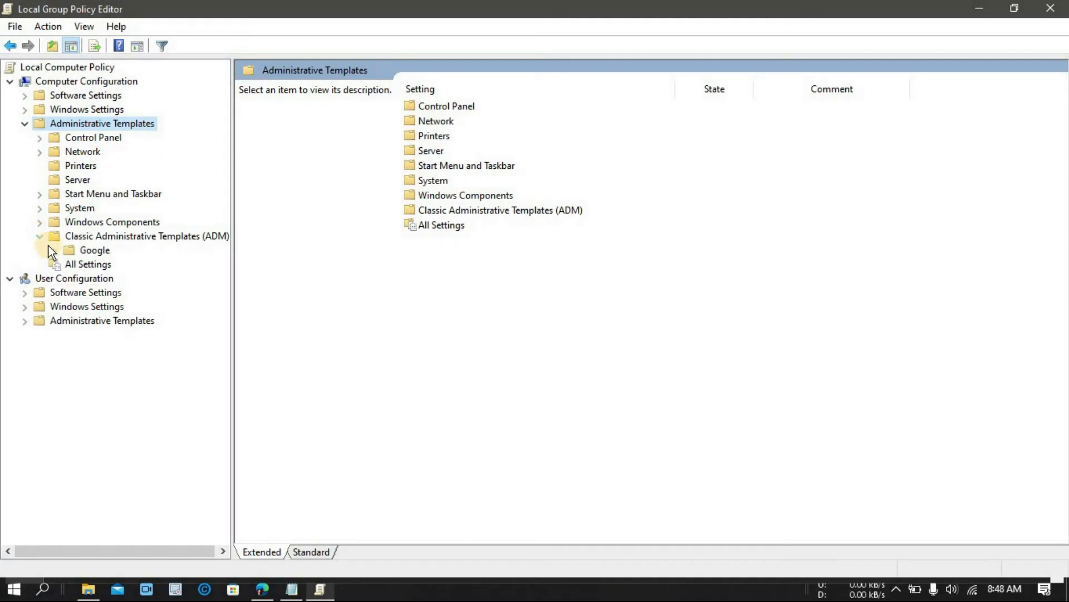
left_click(56, 251)
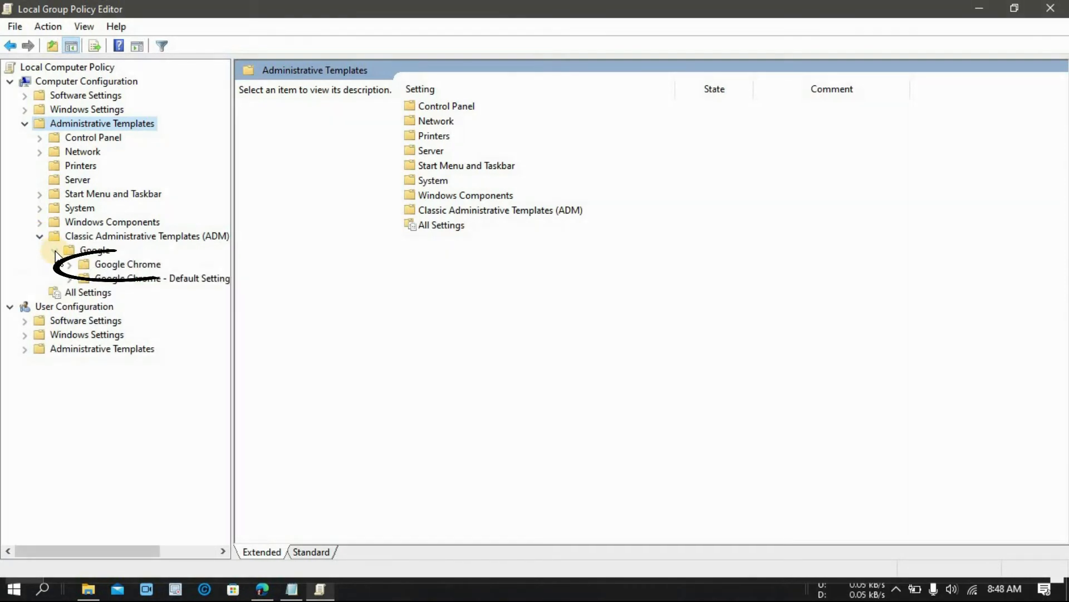
left_click(68, 265)
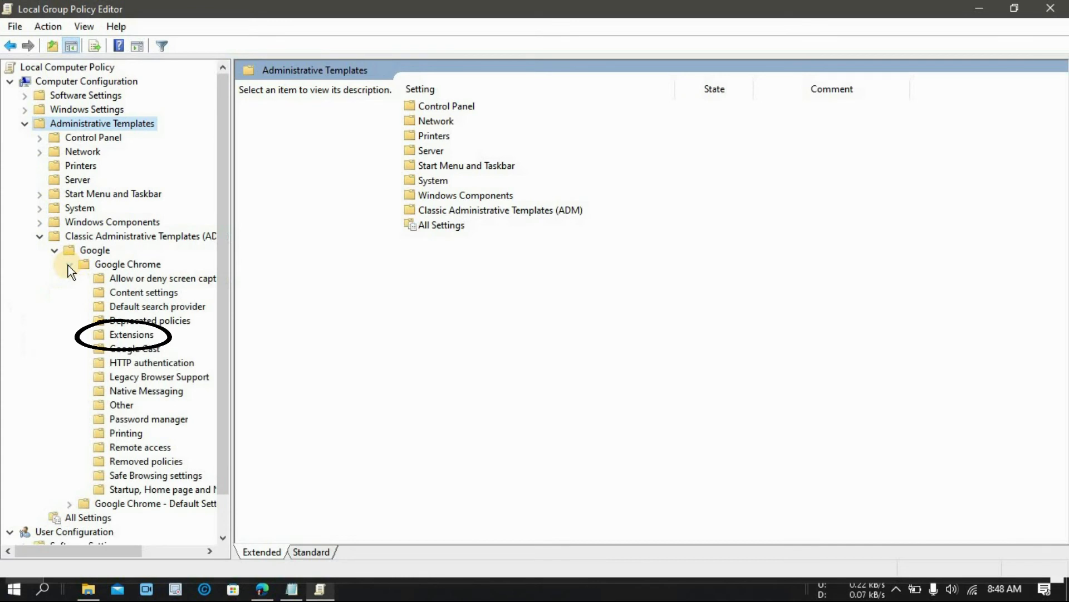
left_click(119, 335)
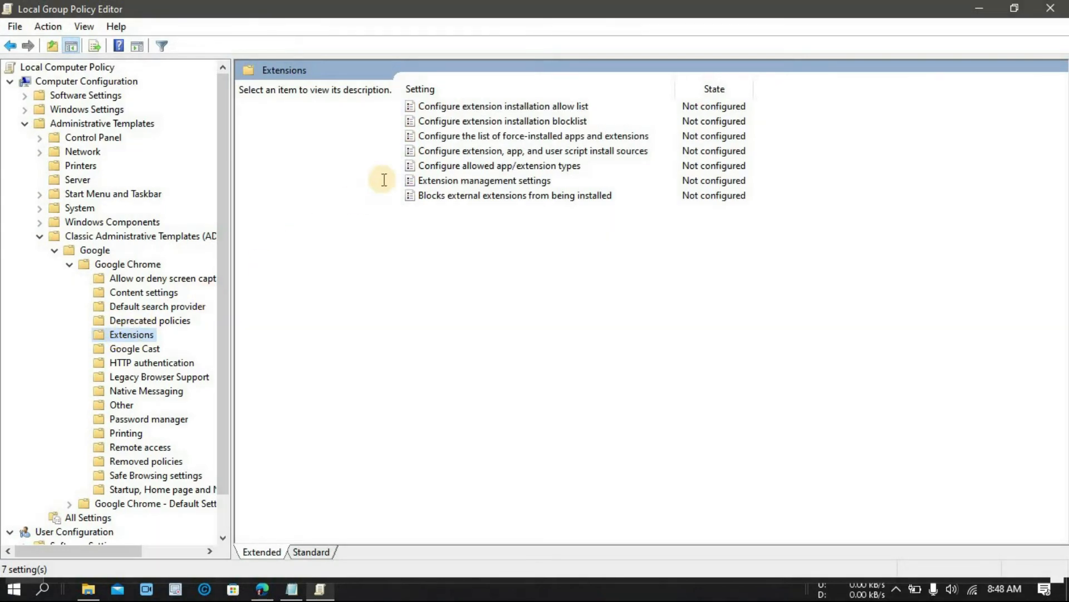
double_click(488, 123)
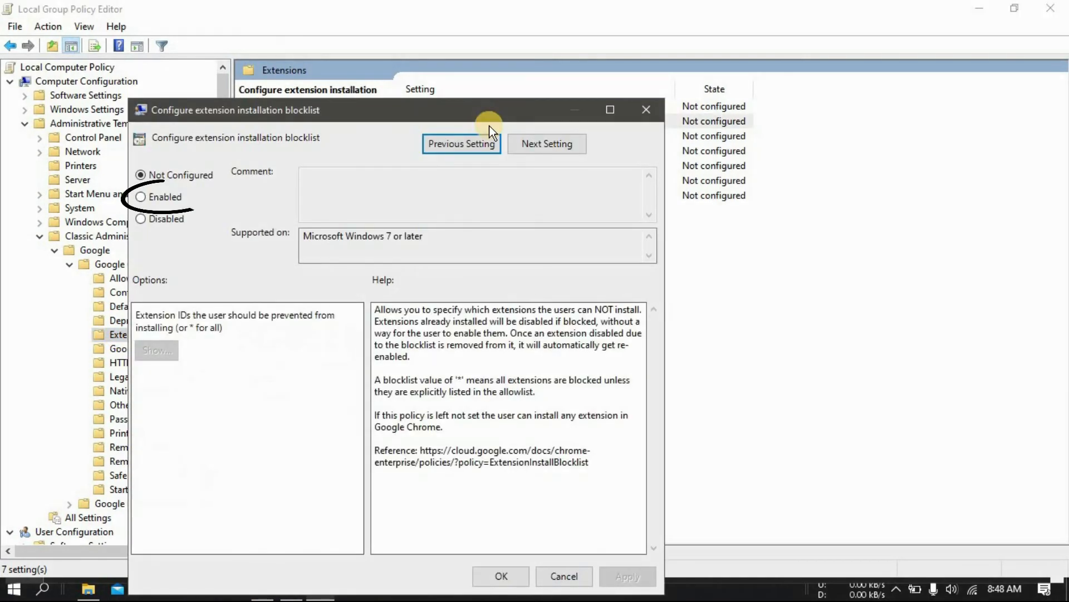
Step: Enable the "Configure extension installation blocklist" policy with * as the blocked extension ID value and save it
left_click(152, 198)
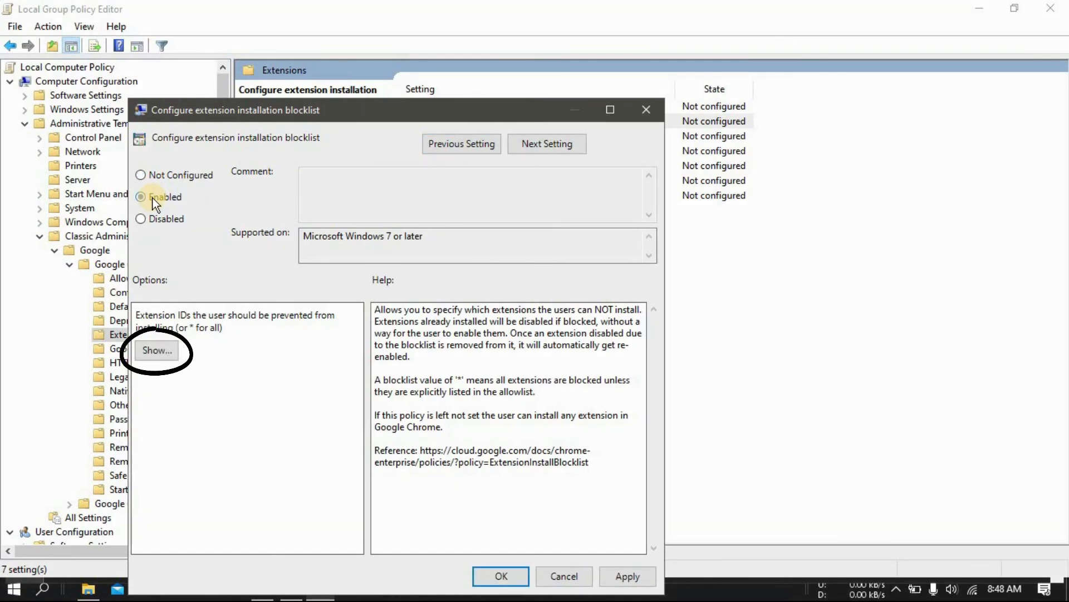
left_click(165, 348)
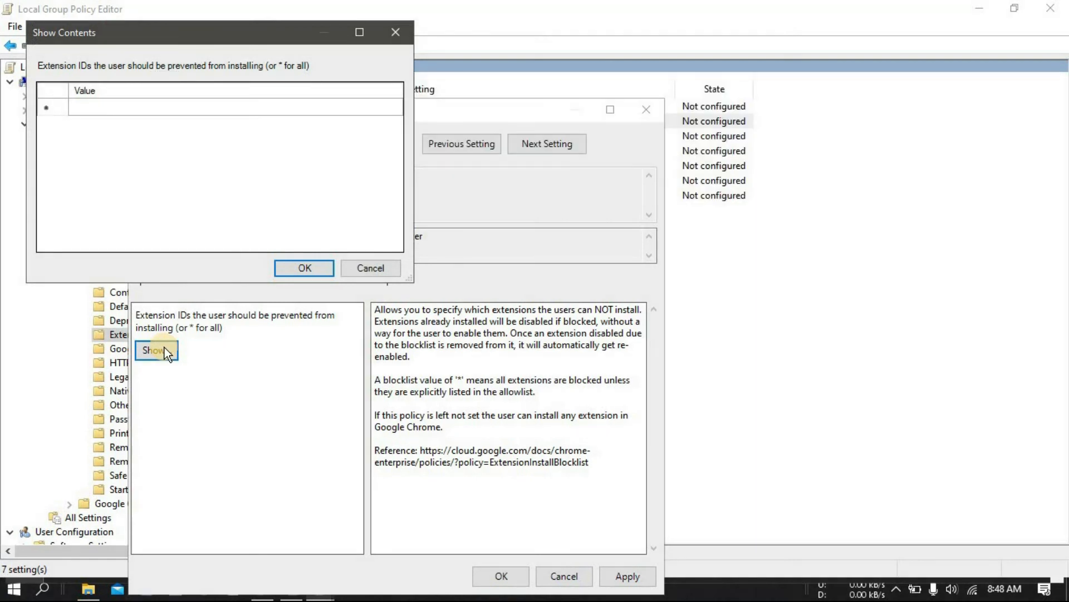
left_click(101, 105)
type("*")
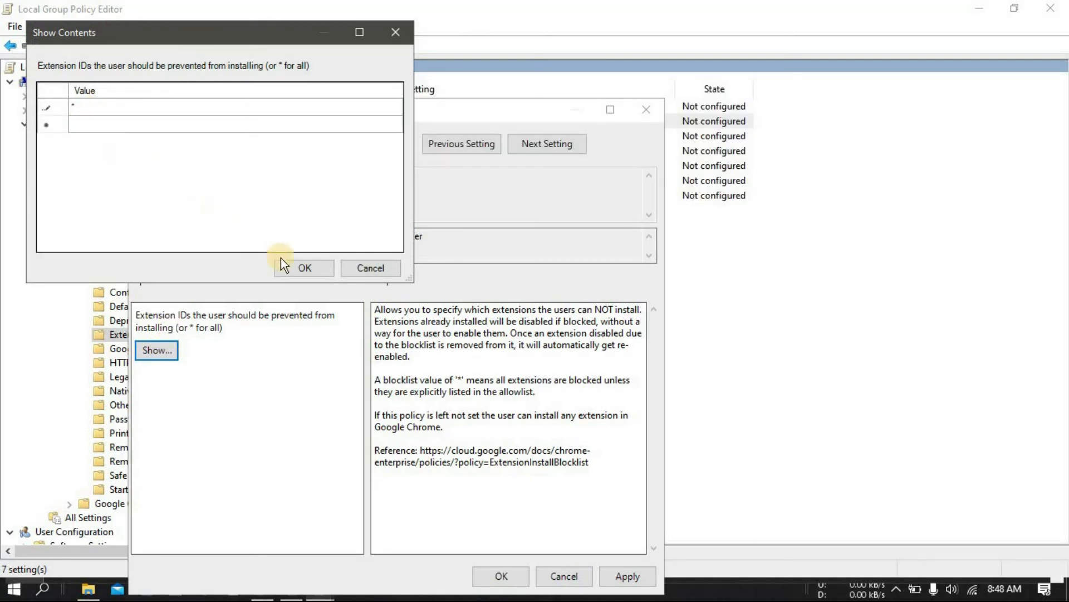
left_click(299, 266)
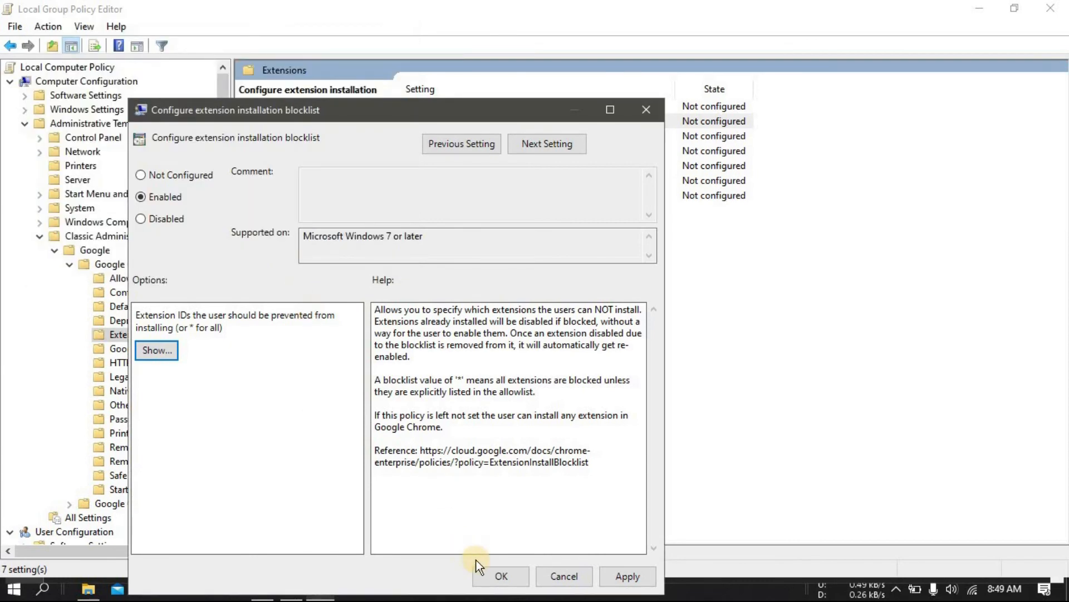
left_click(495, 576)
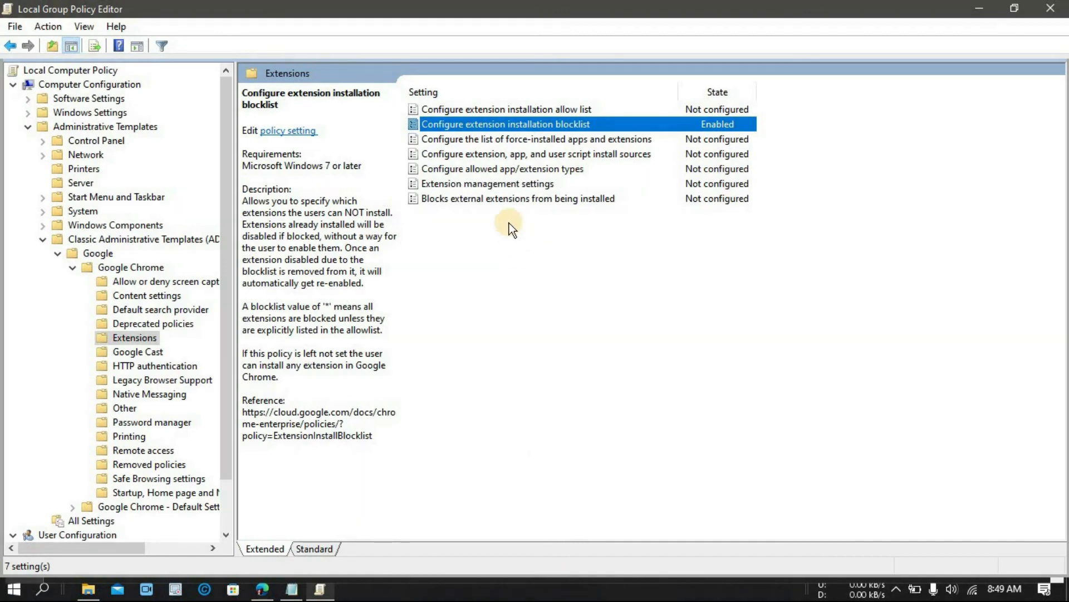
Step: Set the "Blocks external extensions from being installed" policy in the Extensions folder to Enabled and save it
double_click(504, 199)
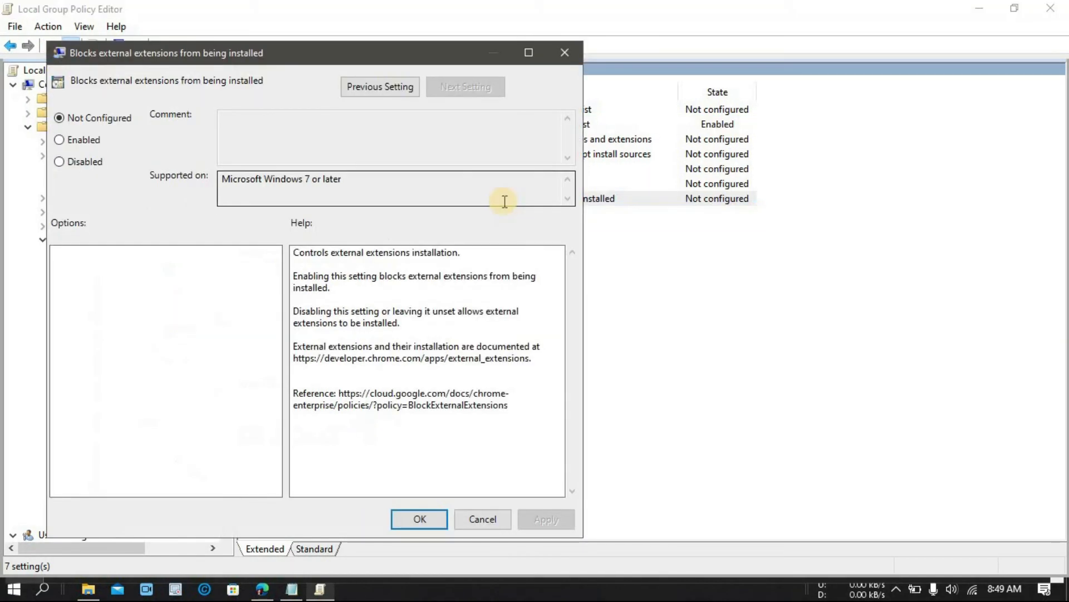
left_click(89, 143)
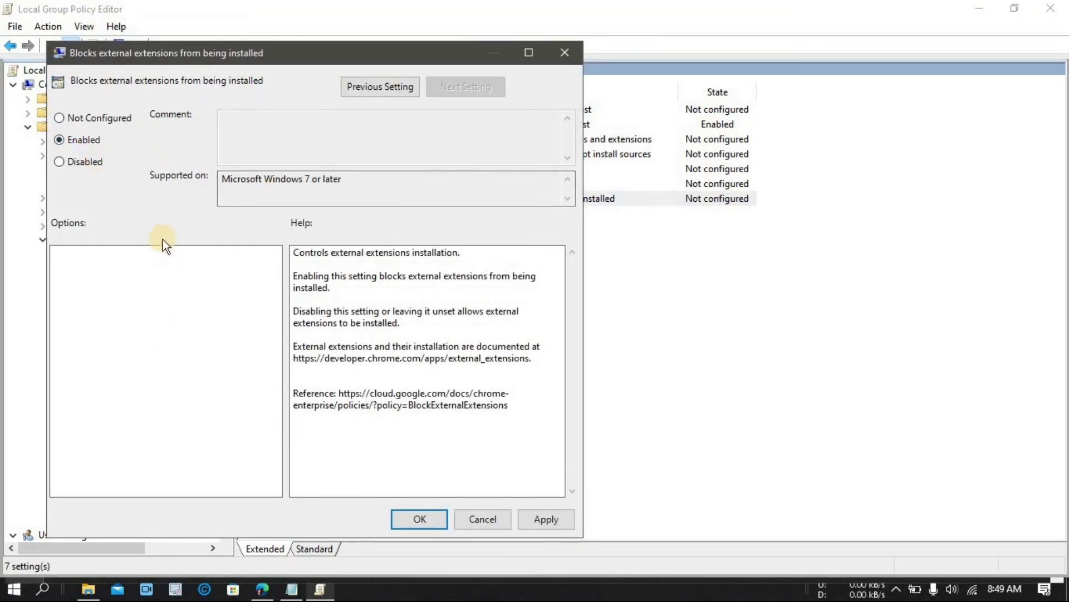
left_click(410, 518)
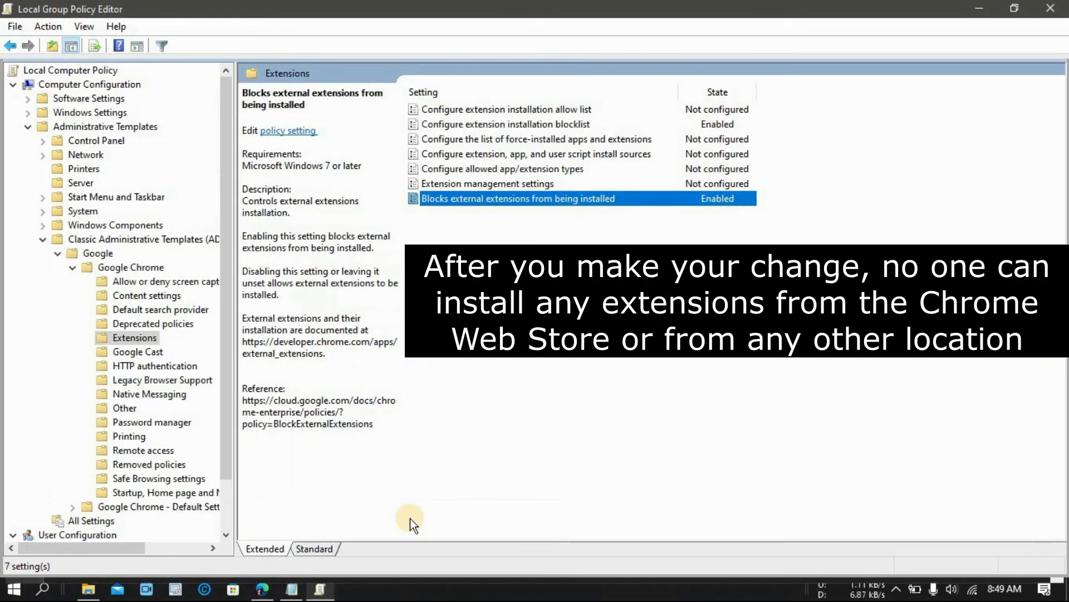